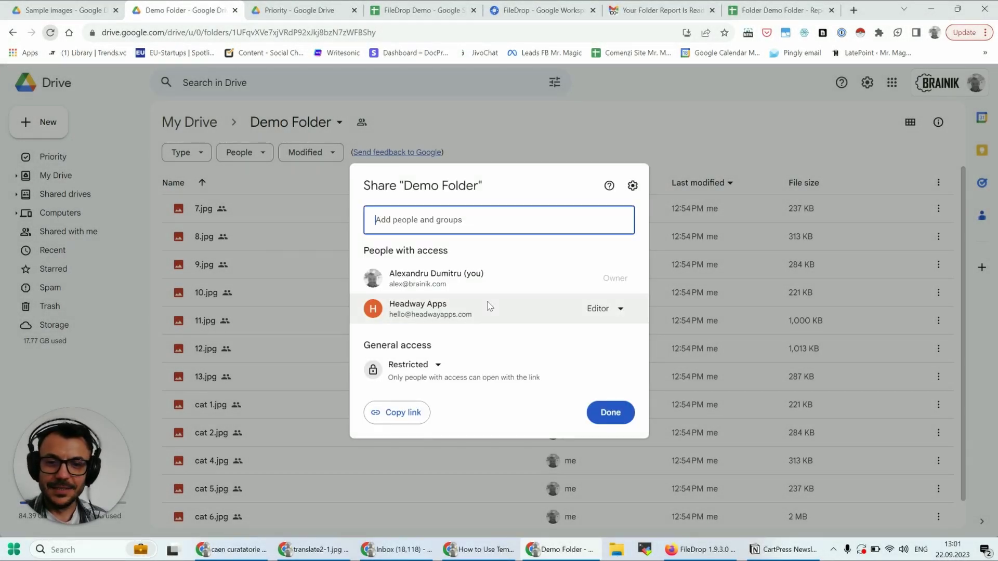
# - Check the Share Type role options and scroll through the FileDrop Tools sidebar
pyautogui.click(602, 320)
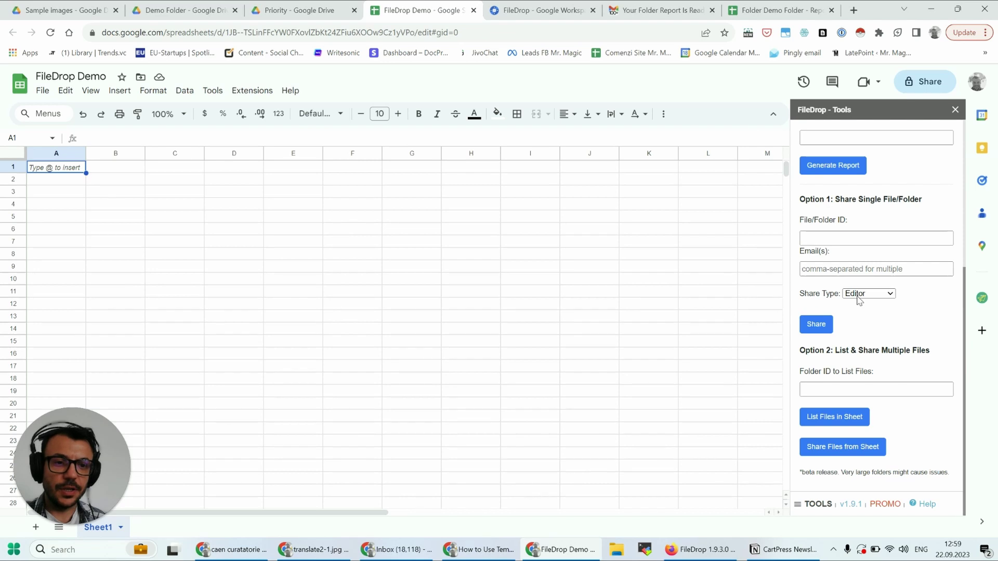
pyautogui.scroll(3, 859, 300)
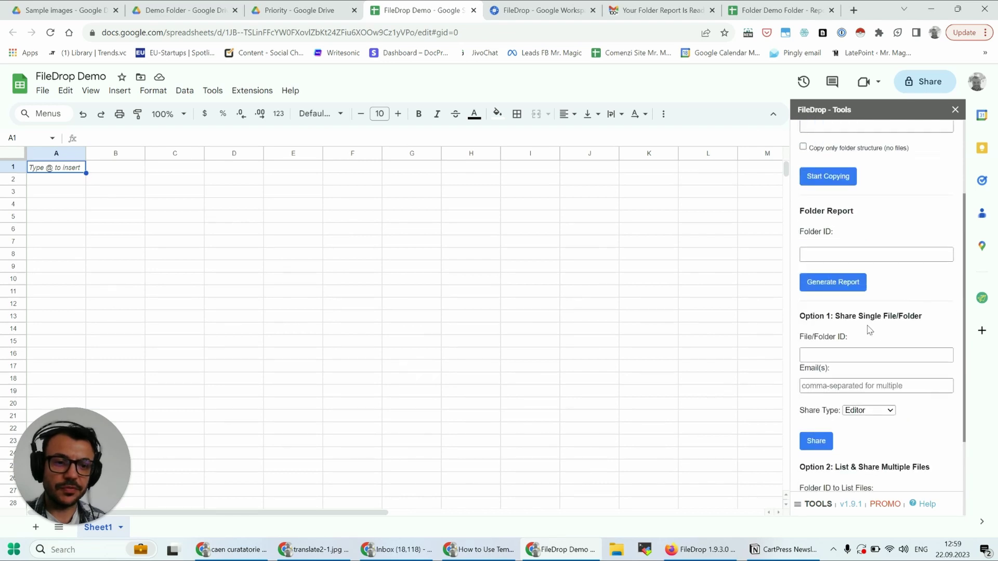
pyautogui.scroll(-3, 913, 326)
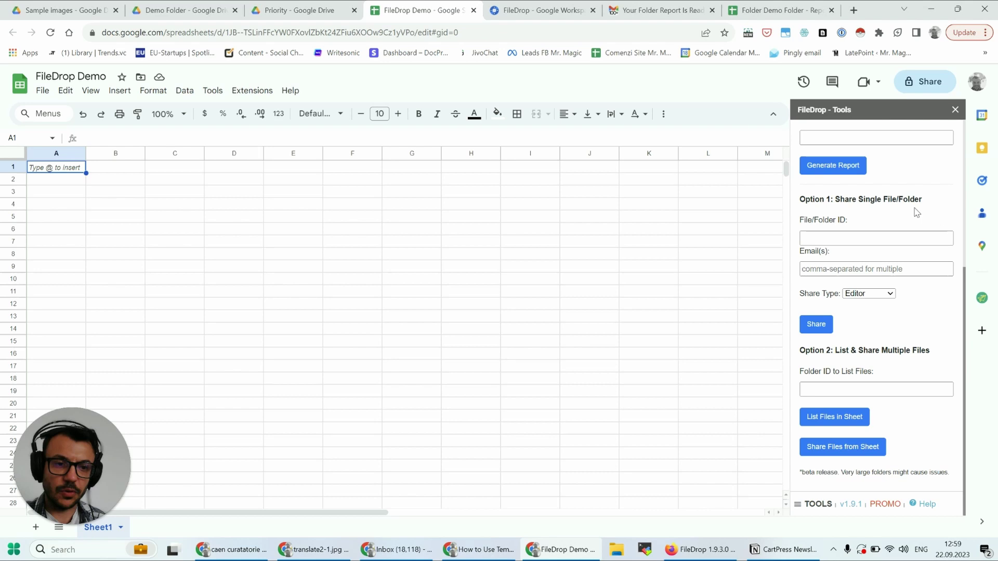
# - Copy the Demo Folder's ID from its Drive address bar, then return to the FileDrop Demo sheet
pyautogui.click(333, 12)
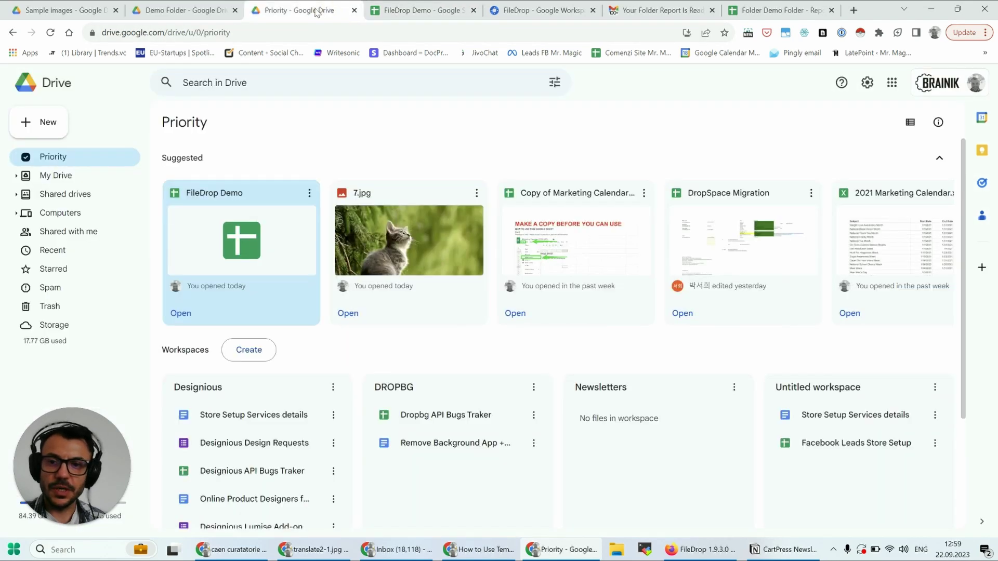
pyautogui.click(213, 9)
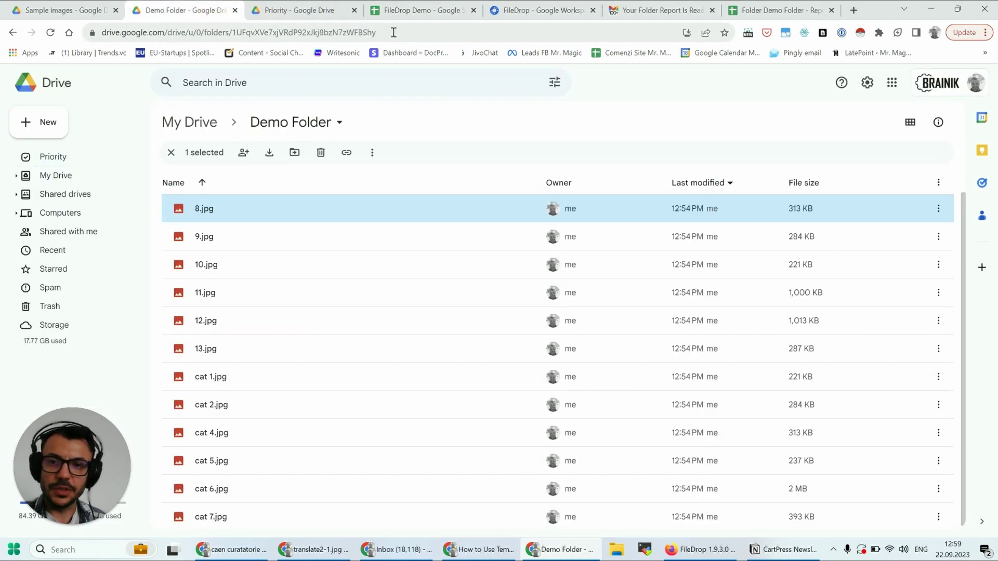
pyautogui.moveTo(393, 32); pyautogui.dragTo(258, 32)
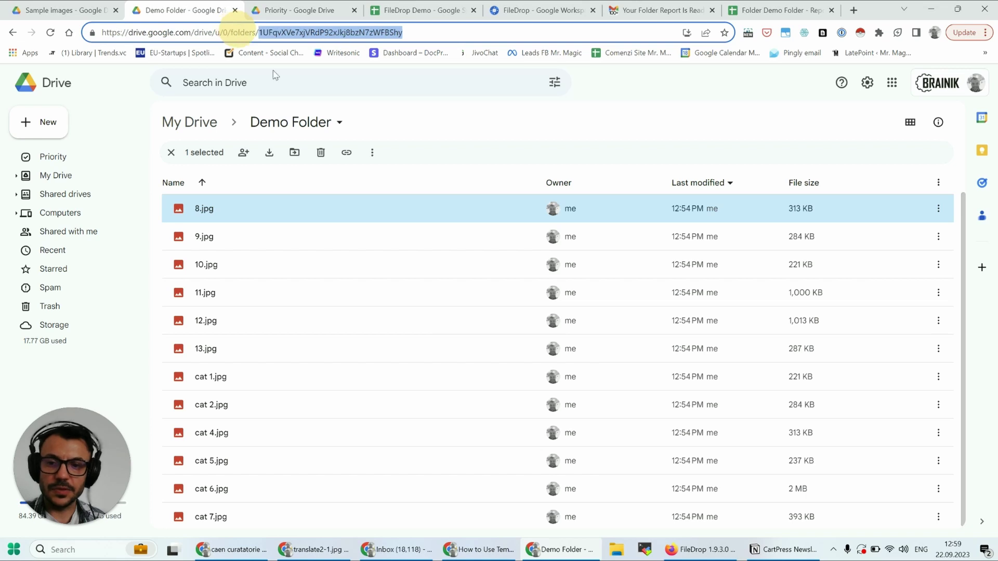
pyautogui.click(64, 176)
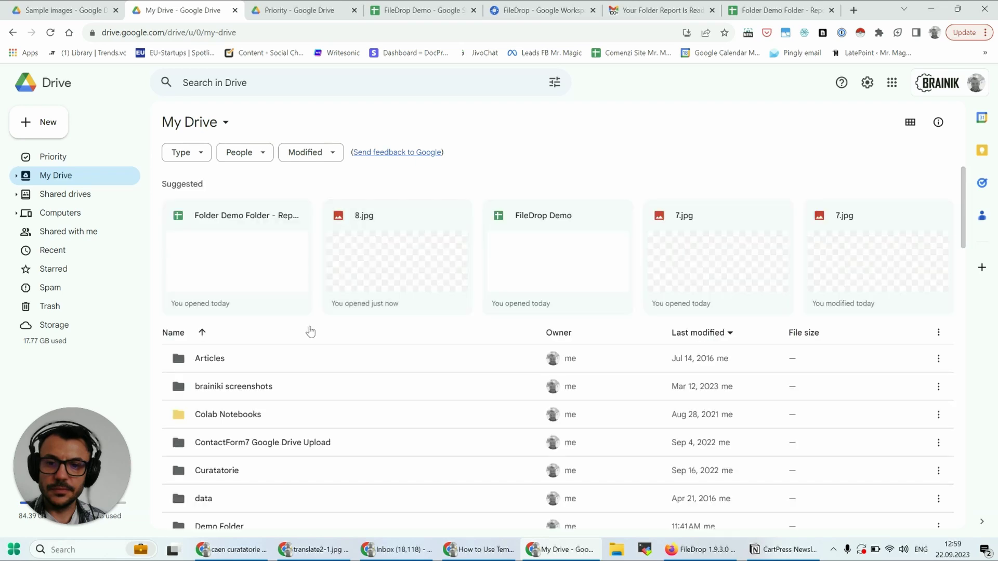
pyautogui.click(414, 11)
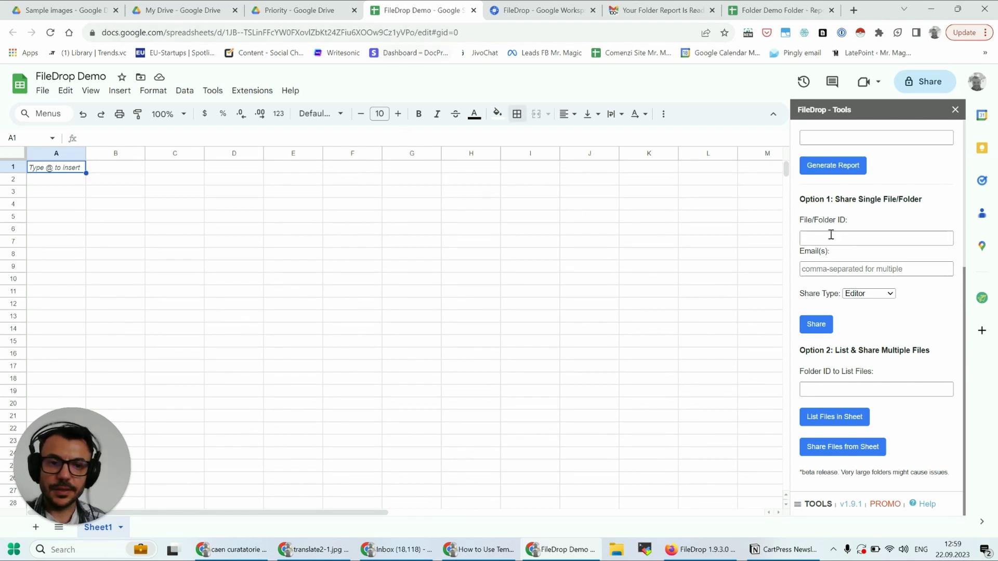
# - Paste the Demo Folder ID, enter the contact's e-mail, set Share Type to Editor, and share
pyautogui.click(812, 237)
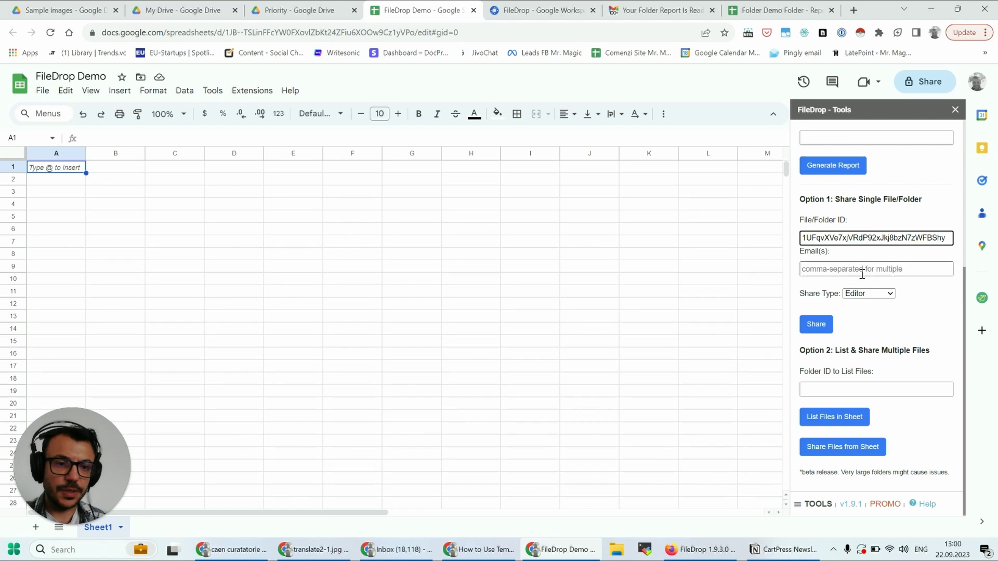
pyautogui.click(853, 269)
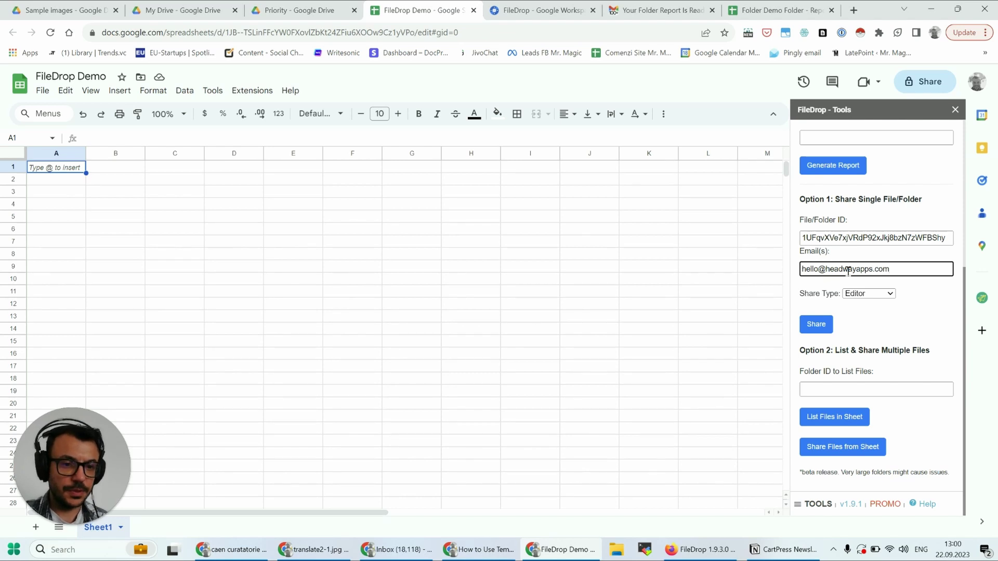
pyautogui.click(877, 294)
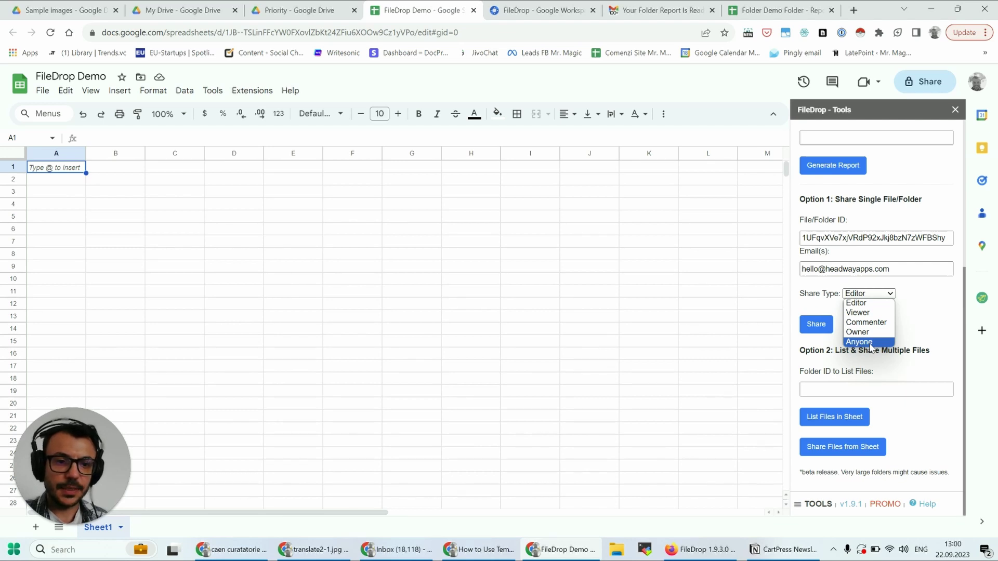
pyautogui.click(870, 343)
pyautogui.click(873, 293)
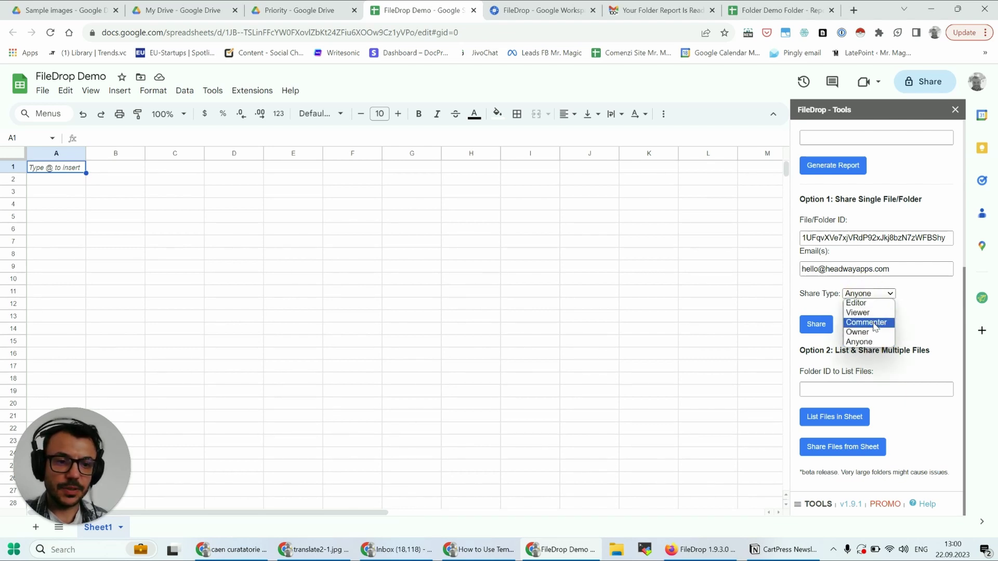
pyautogui.click(863, 303)
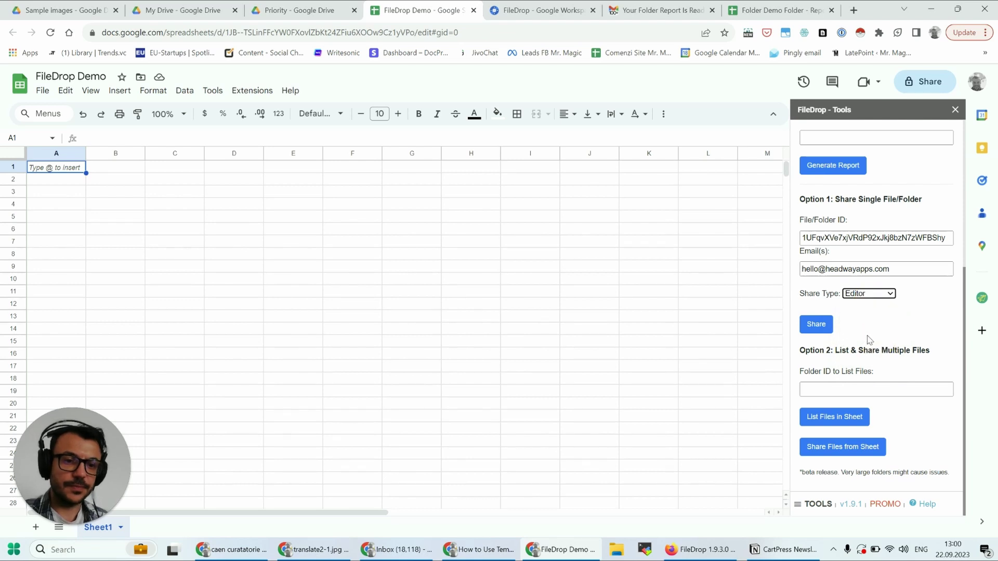
pyautogui.click(816, 326)
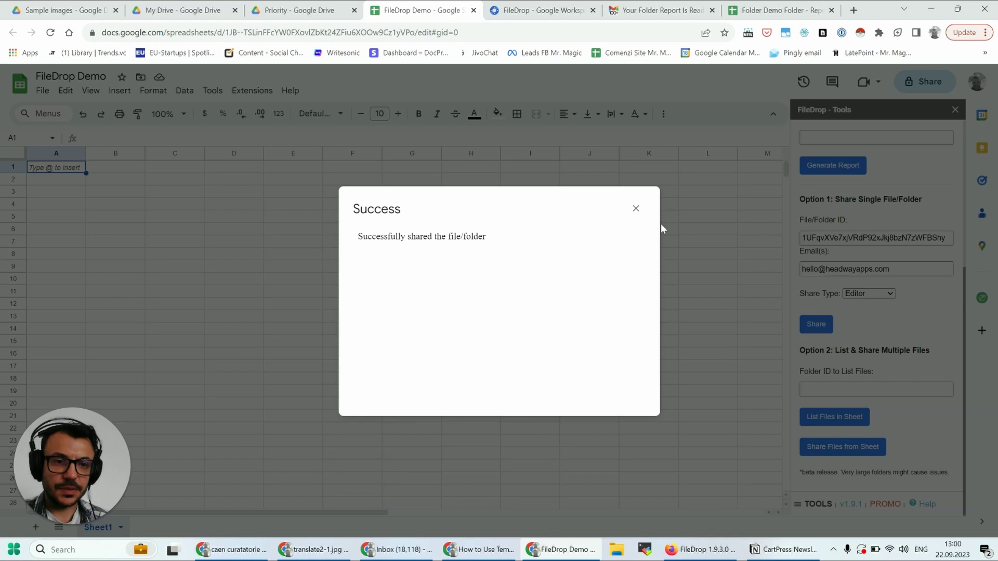
# - Dismiss the success message and open Demo Folder in Google Drive
pyautogui.click(636, 209)
pyautogui.hotkey('ctrl', '2')
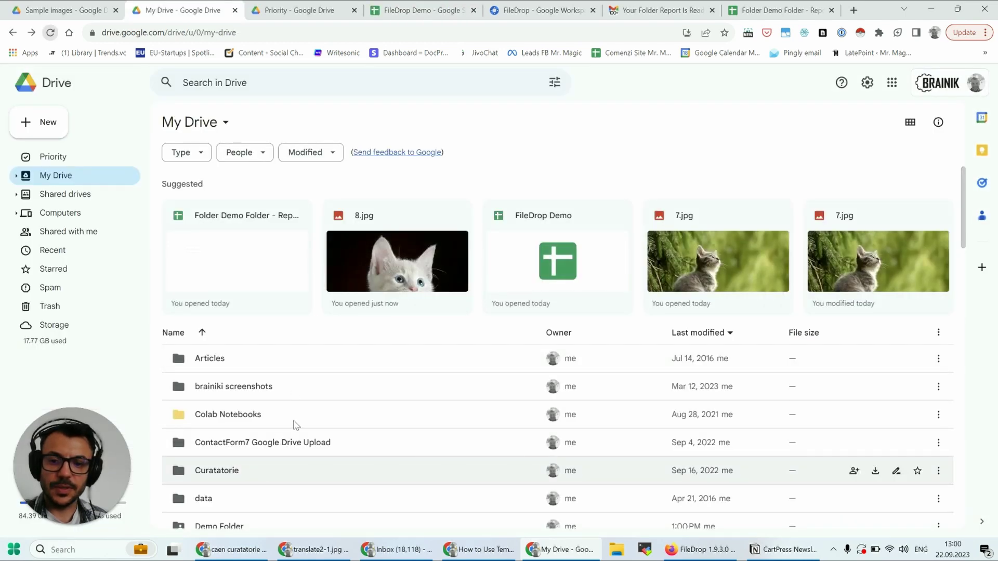
pyautogui.click(280, 516)
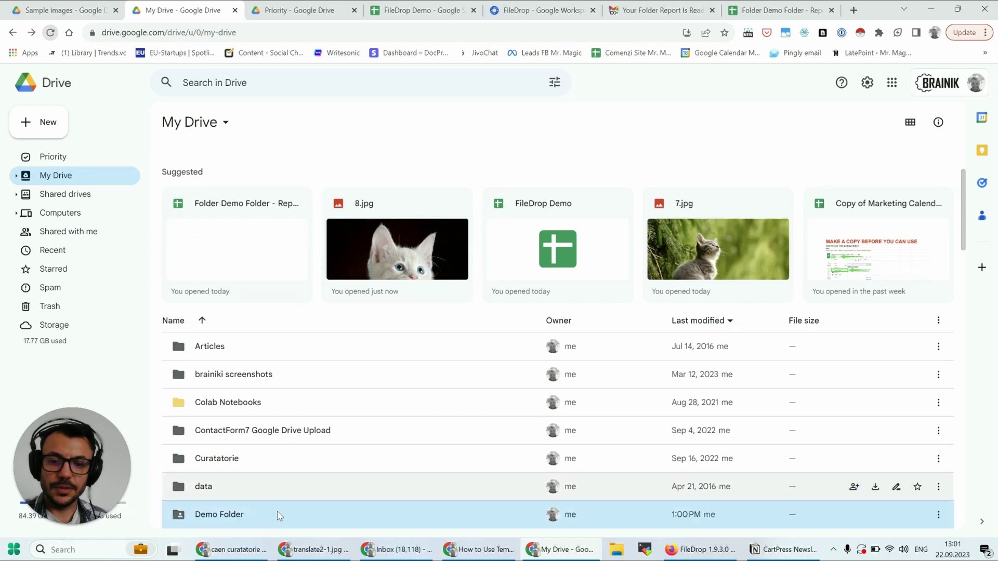
pyautogui.doubleClick(279, 516)
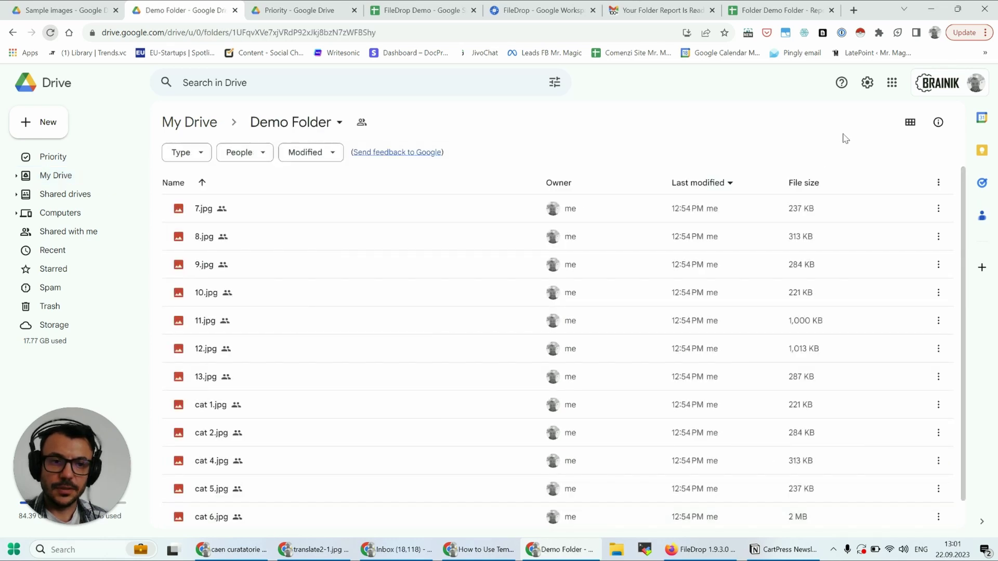
# - Remove the contact's access in Demo Folder's share settings and save the change
pyautogui.click(362, 122)
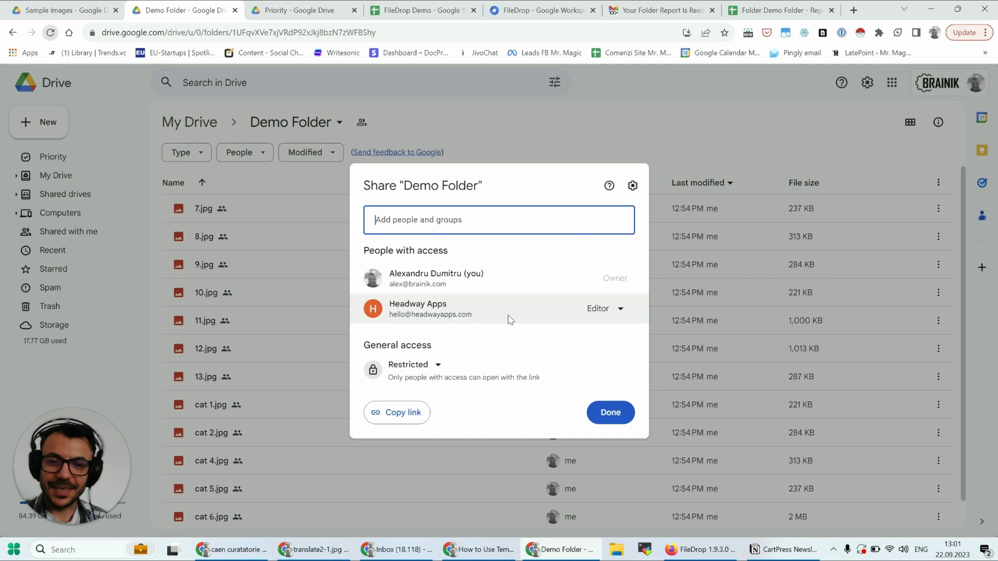
pyautogui.click(602, 317)
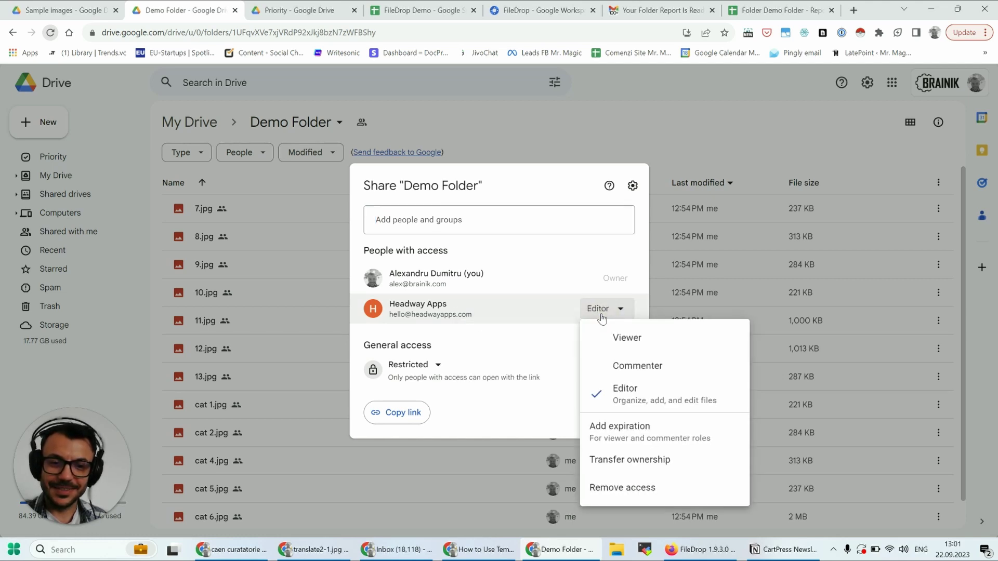
pyautogui.click(624, 486)
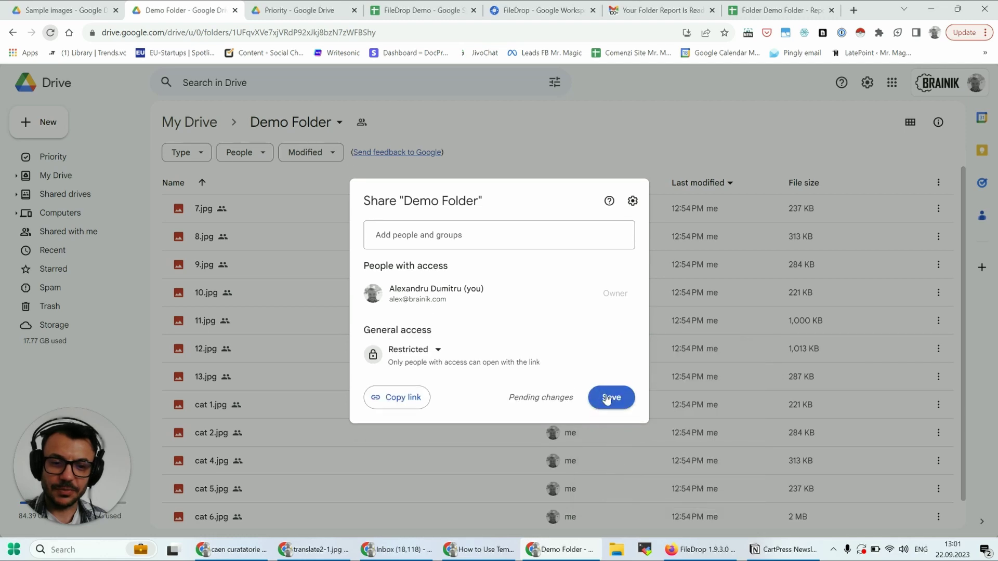
pyautogui.click(606, 399)
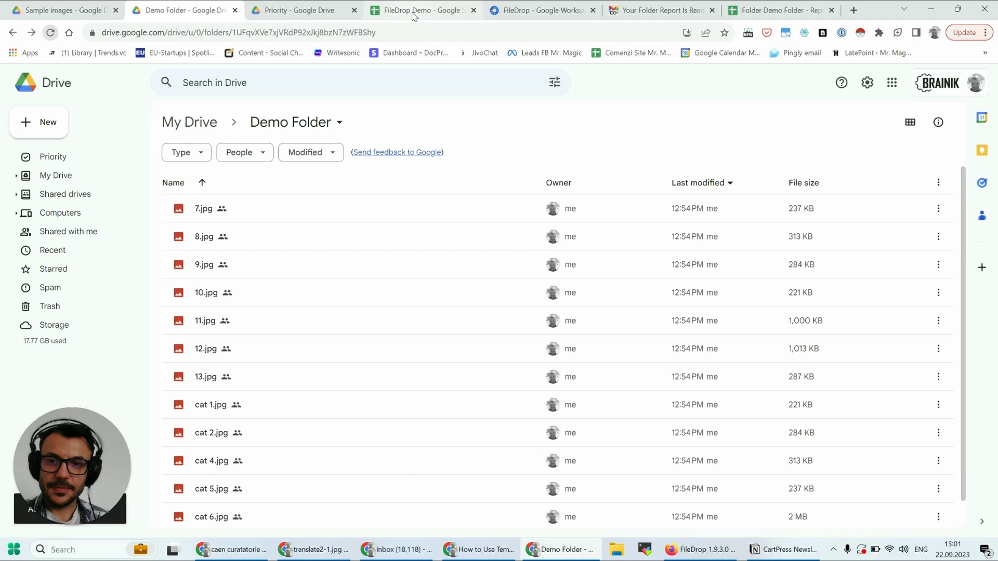
# - Reopen FileDrop's Folder Tools sidebar from the Add-ons menu in the FileDrop Demo sheet
pyautogui.click(416, 10)
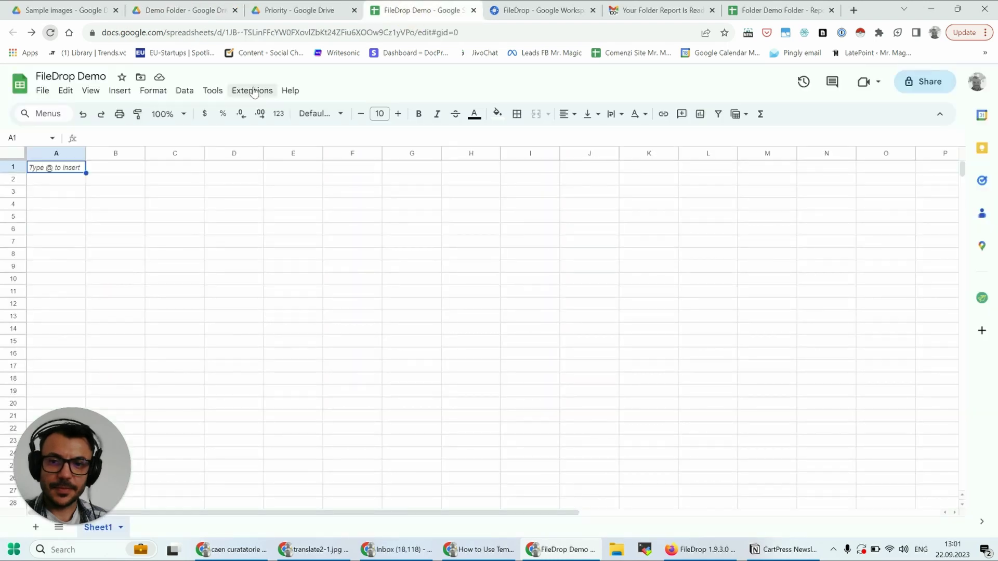
pyautogui.click(252, 90)
pyautogui.moveTo(312, 225)
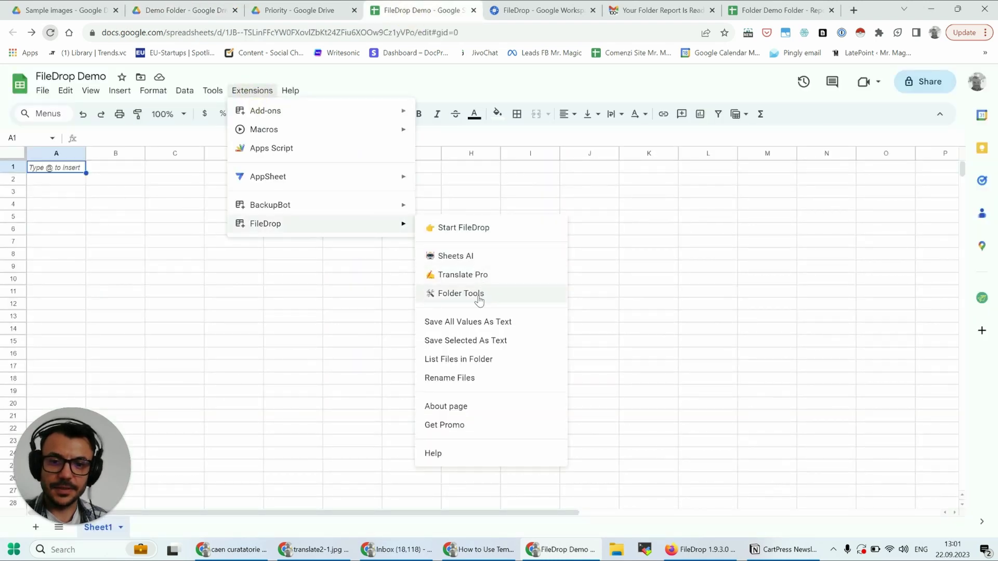
pyautogui.click(451, 294)
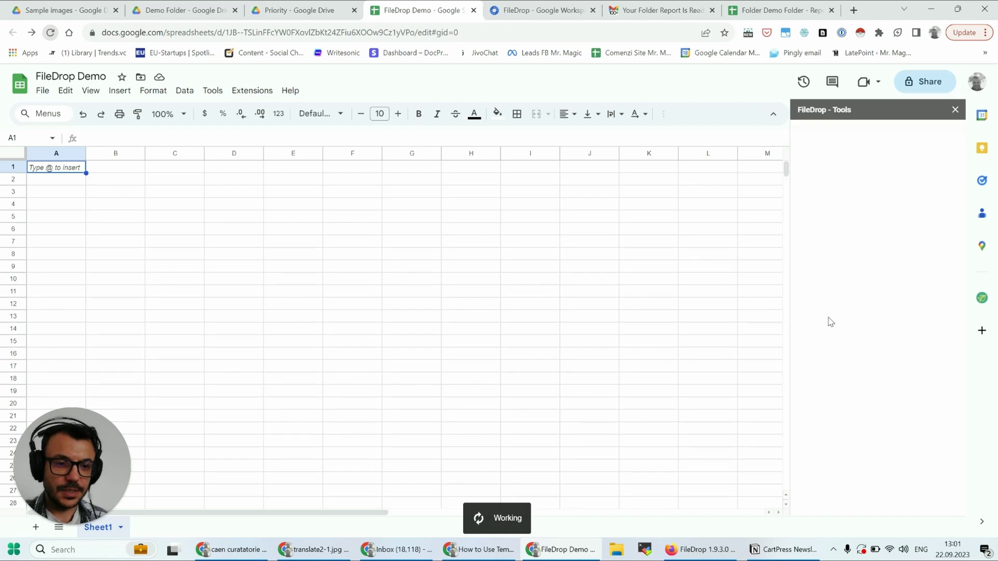
pyautogui.scroll(-5, 875, 374)
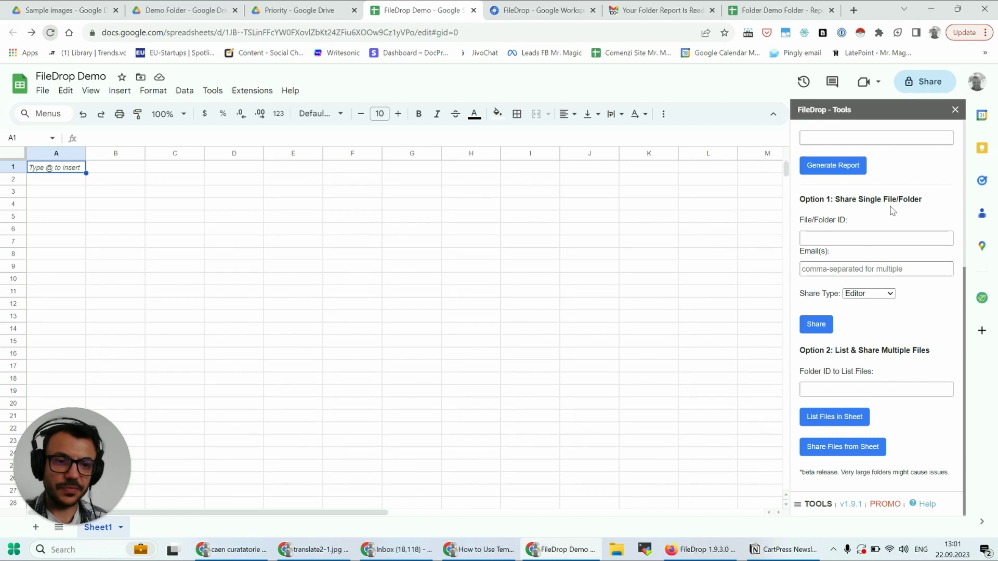
# - Review the share-type options, keep Editor, and focus the folder ID field
pyautogui.click(867, 268)
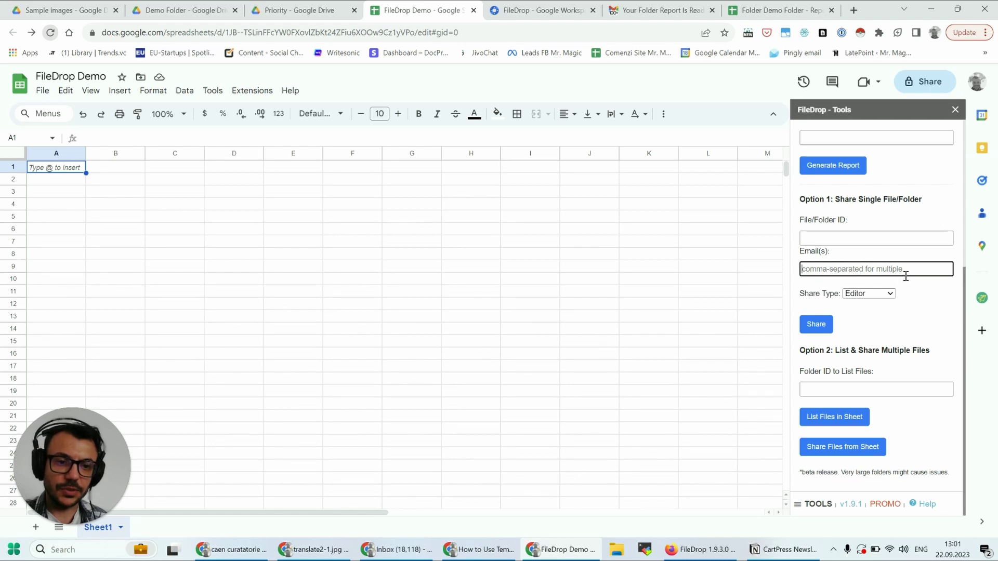
pyautogui.click(881, 294)
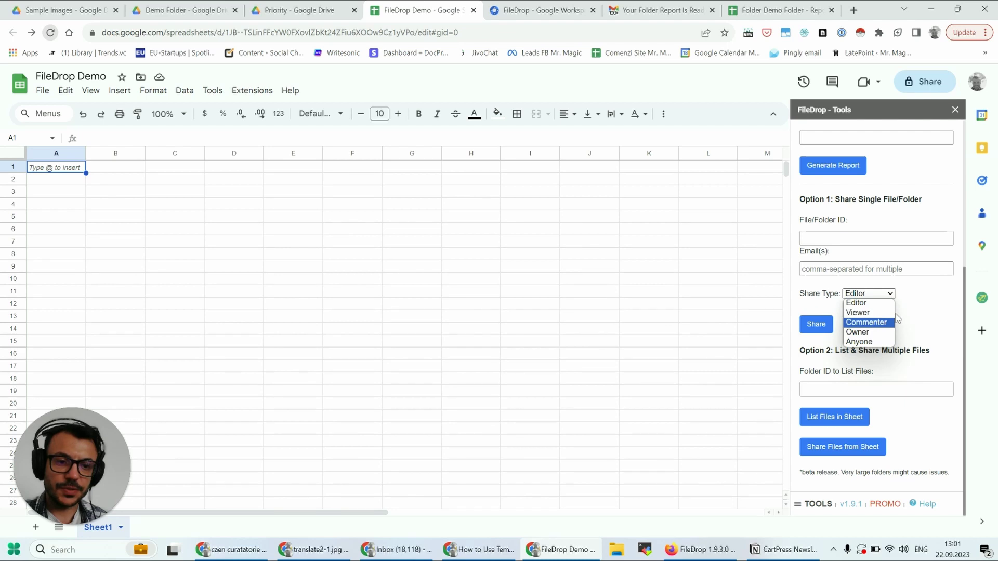
pyautogui.click(902, 389)
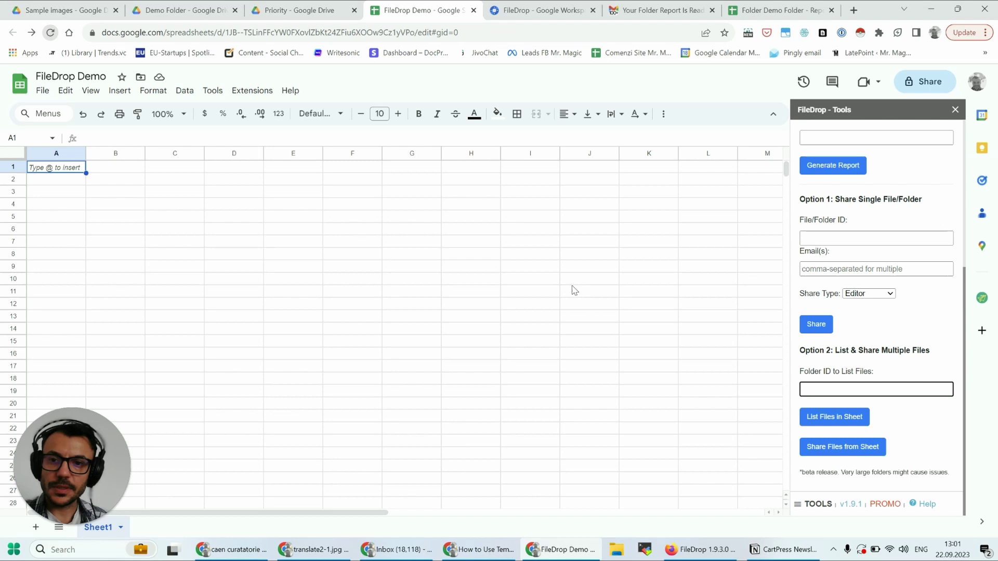
# - Copy the Demo Folder ID from the Drive URL into the 'Folder ID to List Files' field
pyautogui.click(198, 9)
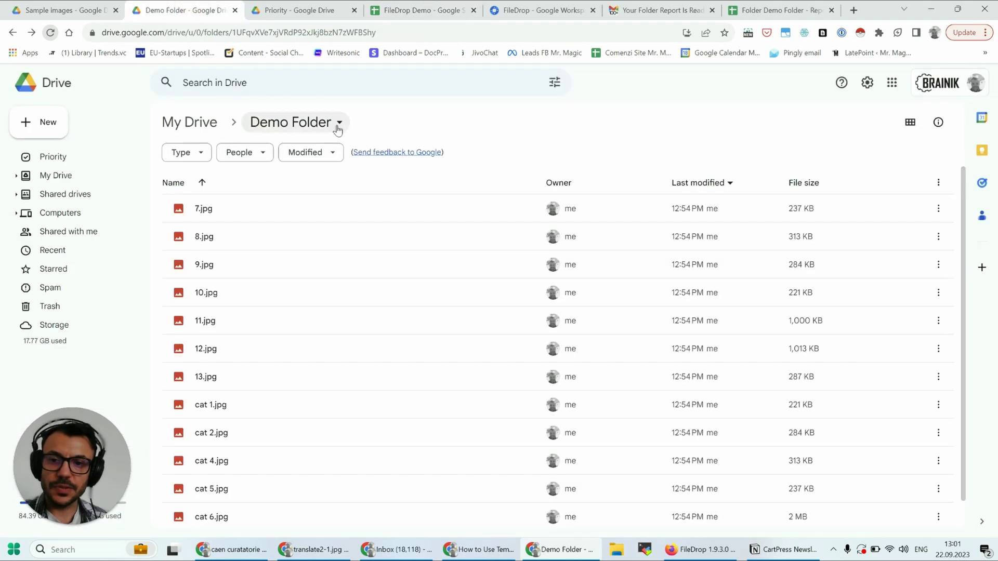
pyautogui.moveTo(386, 33); pyautogui.dragTo(235, 32)
pyautogui.hotkey('ctrl', 'c')
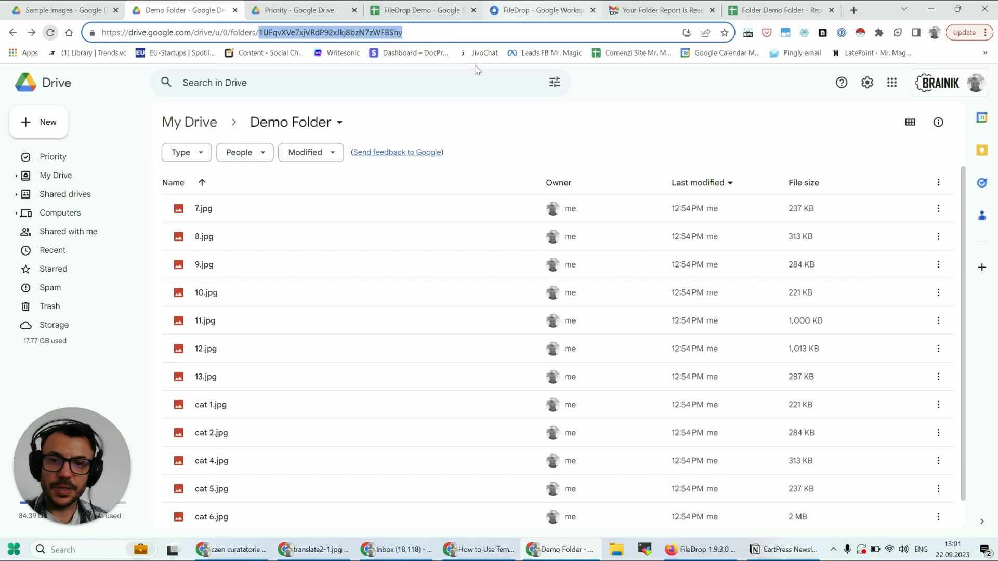
pyautogui.click(423, 10)
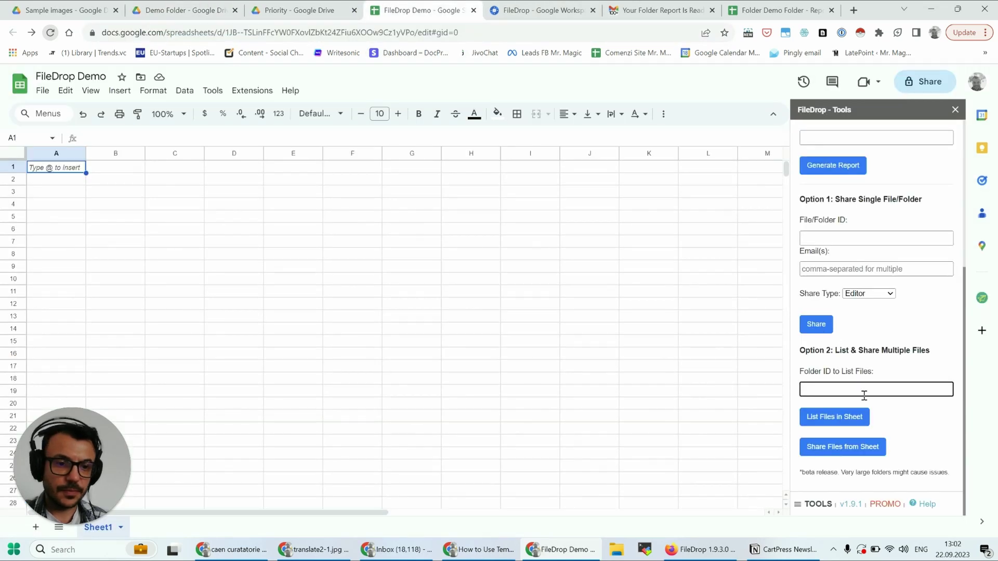
pyautogui.hotkey('ctrl', 'v')
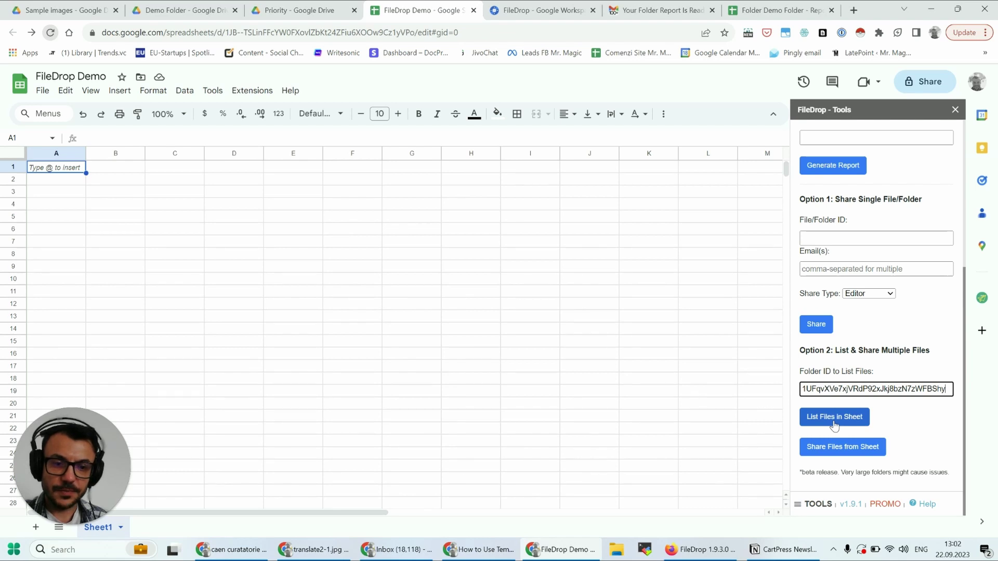
# - List the Demo Folder's 13 files and widen the ID, Owner, Email and Share Type columns
pyautogui.click(834, 422)
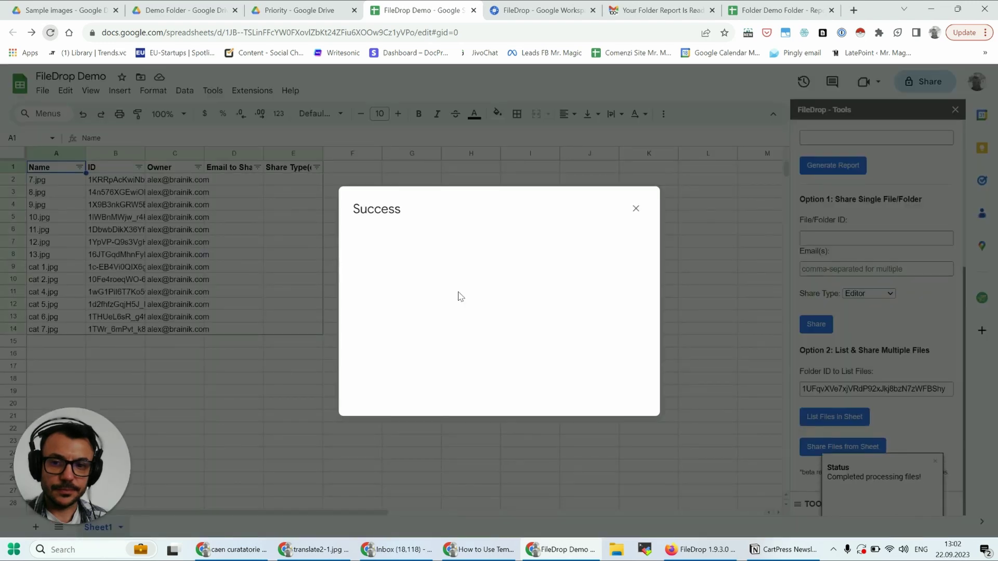
pyautogui.click(635, 209)
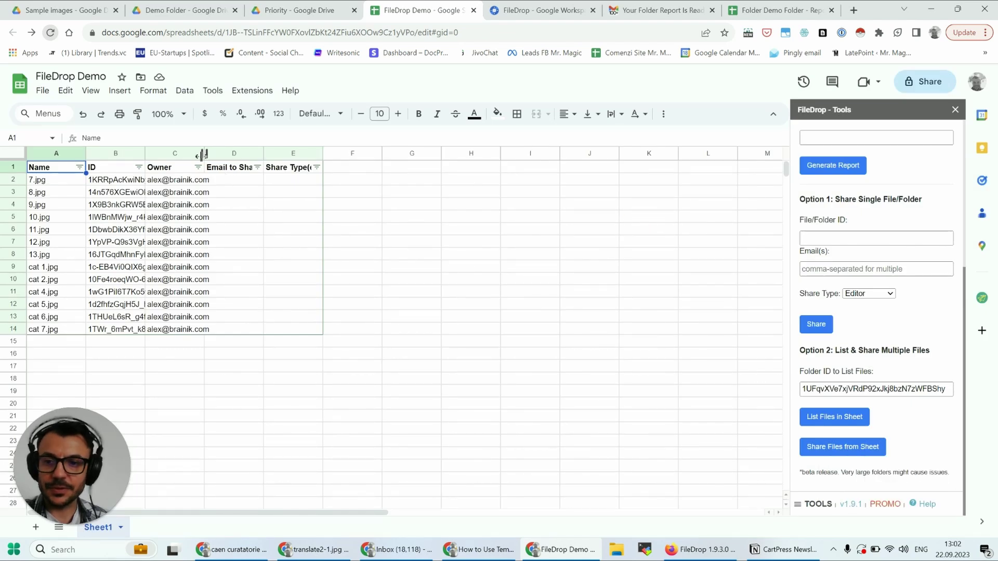
pyautogui.moveTo(203, 154); pyautogui.dragTo(297, 181)
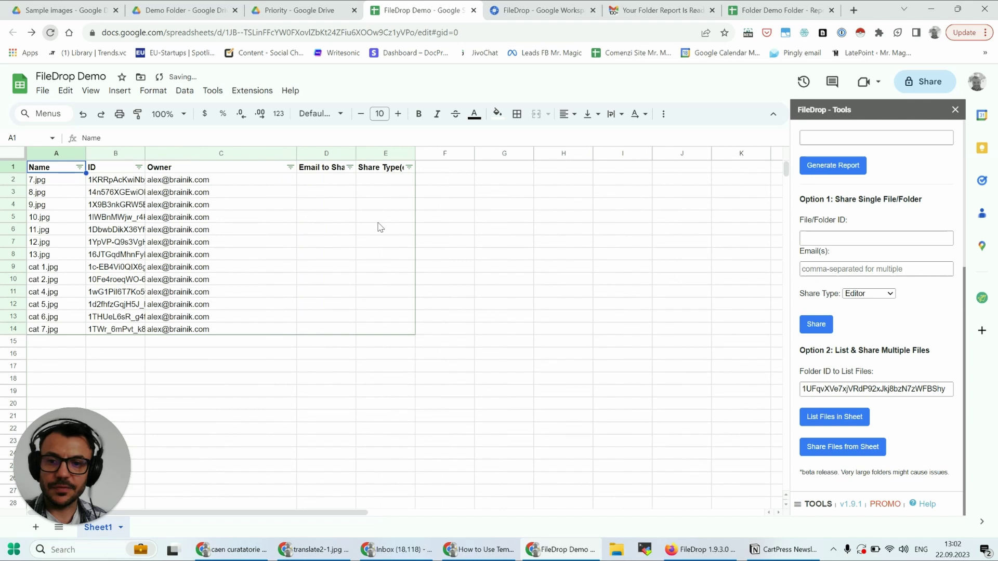
pyautogui.moveTo(356, 154); pyautogui.dragTo(446, 153)
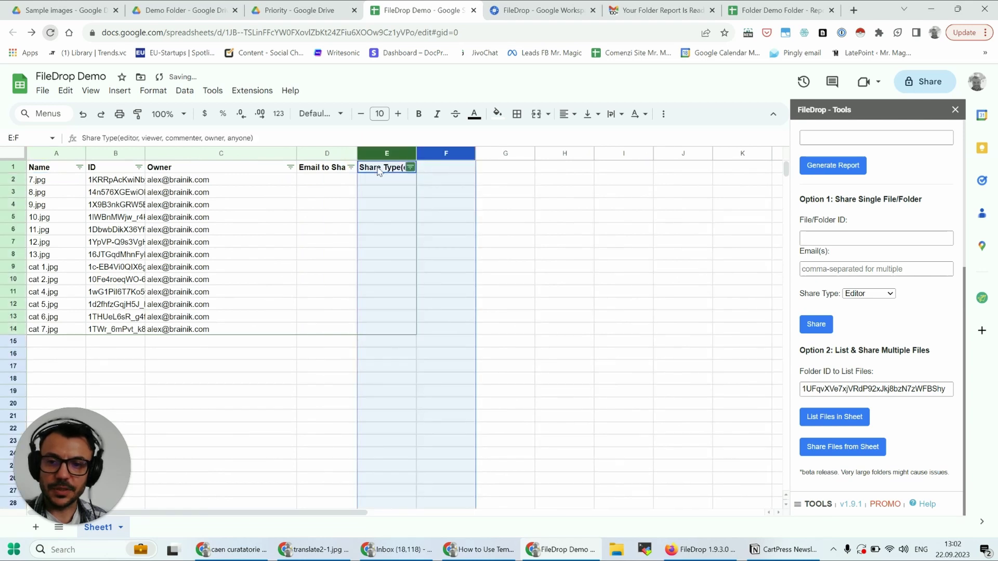
pyautogui.moveTo(144, 153); pyautogui.dragTo(231, 161)
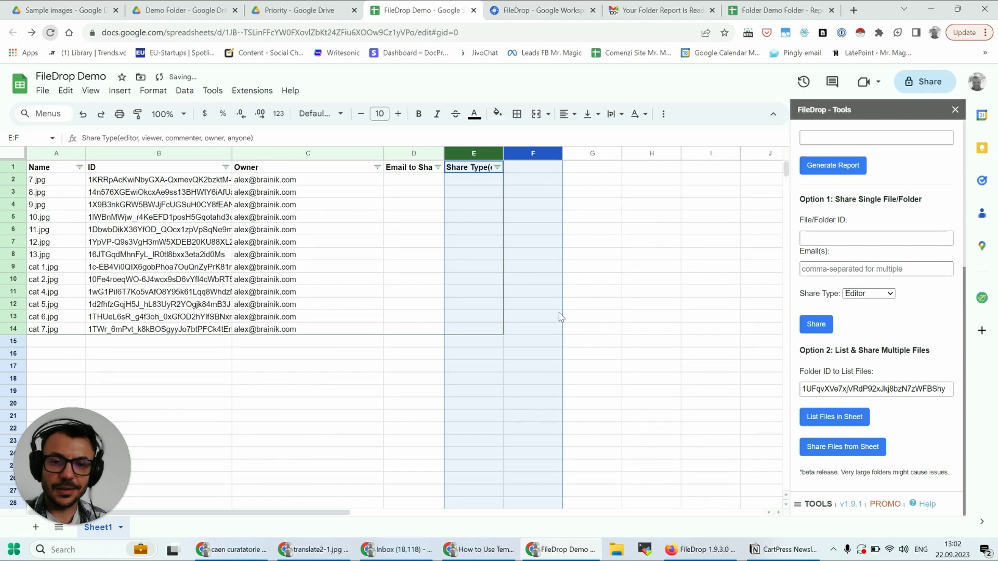
pyautogui.doubleClick(503, 153)
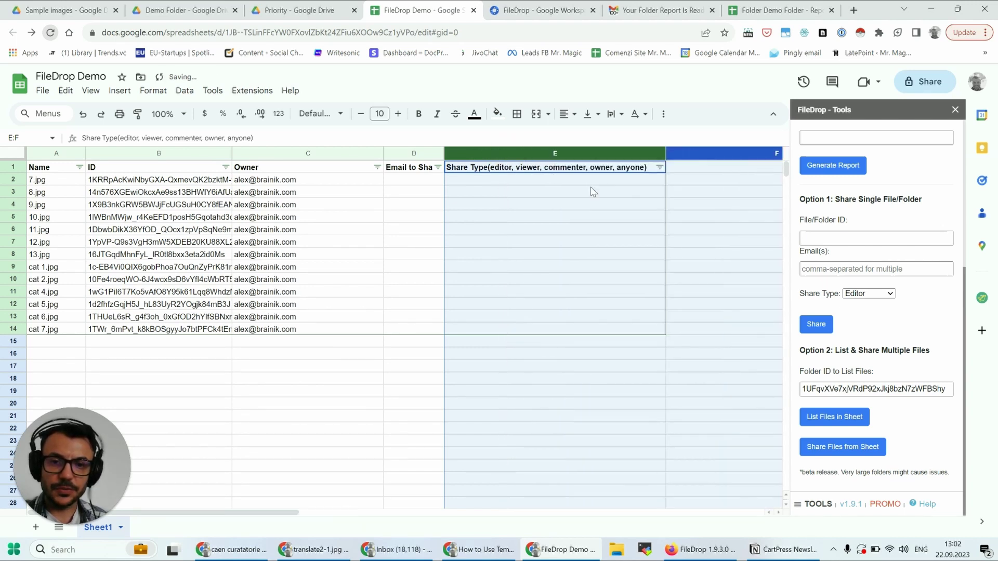
pyautogui.moveTo(445, 154); pyautogui.dragTo(538, 176)
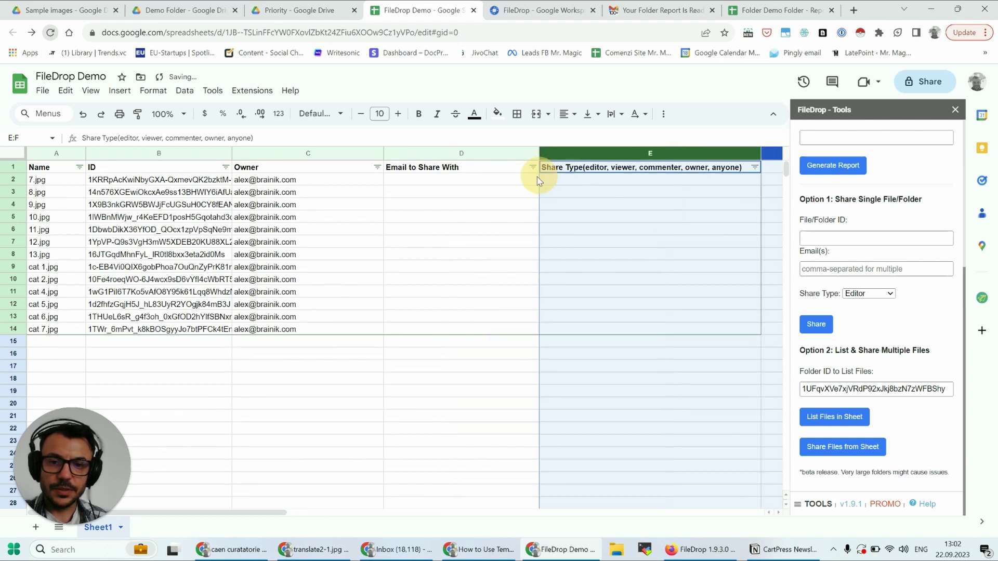
# - Inspect the first file's name, ID, owner, share email and share type cells
pyautogui.click(39, 182)
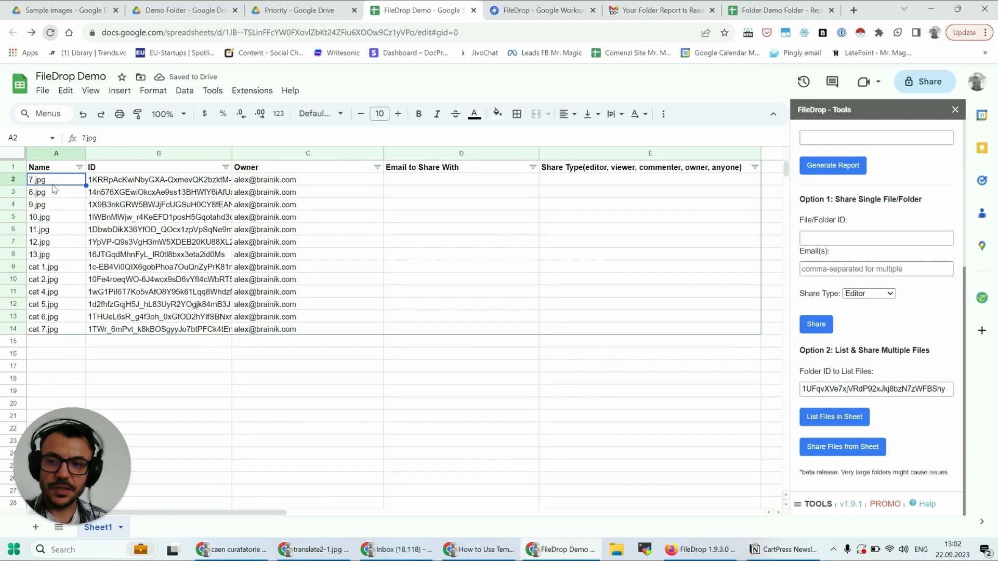
pyautogui.click(126, 182)
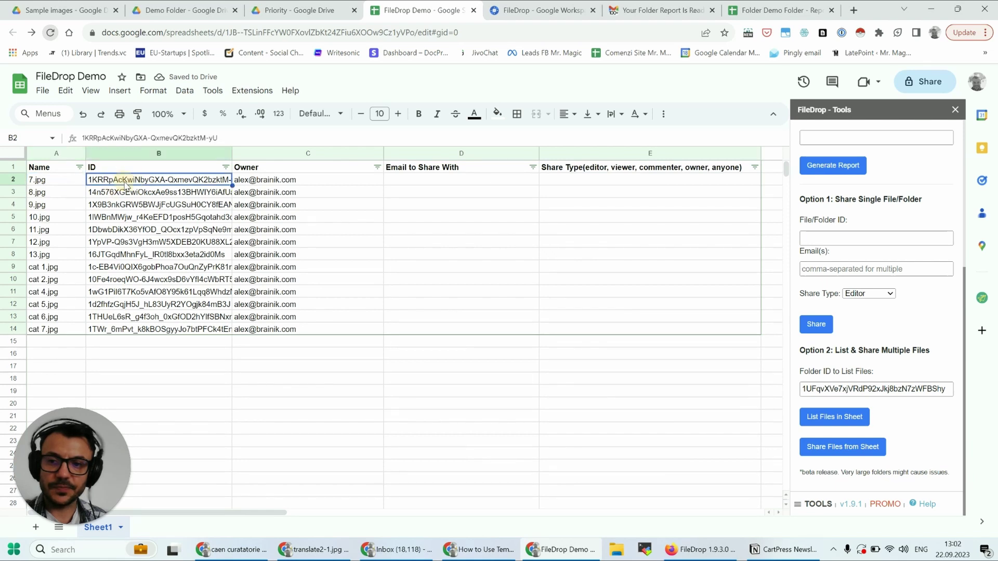
pyautogui.click(271, 182)
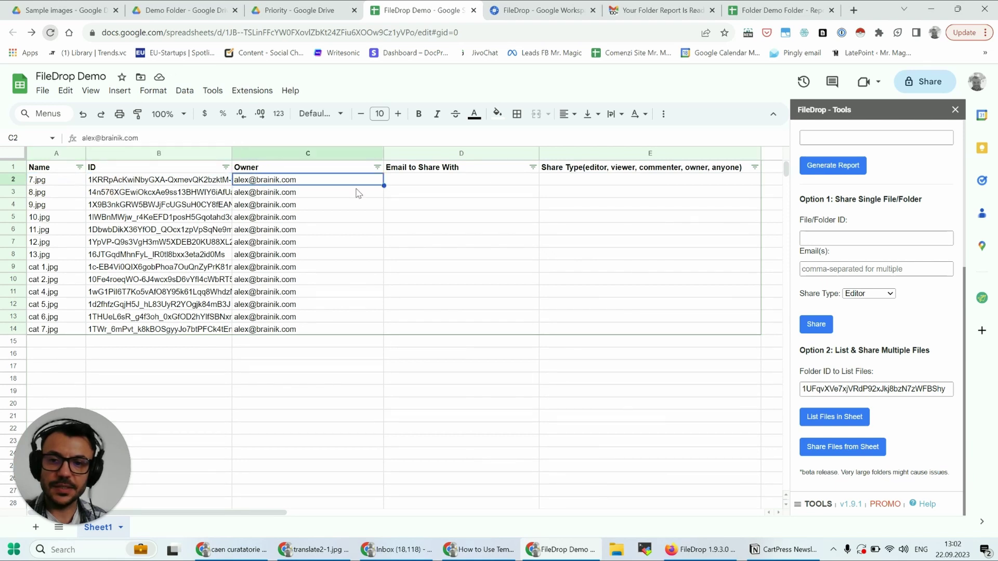
pyautogui.click(425, 182)
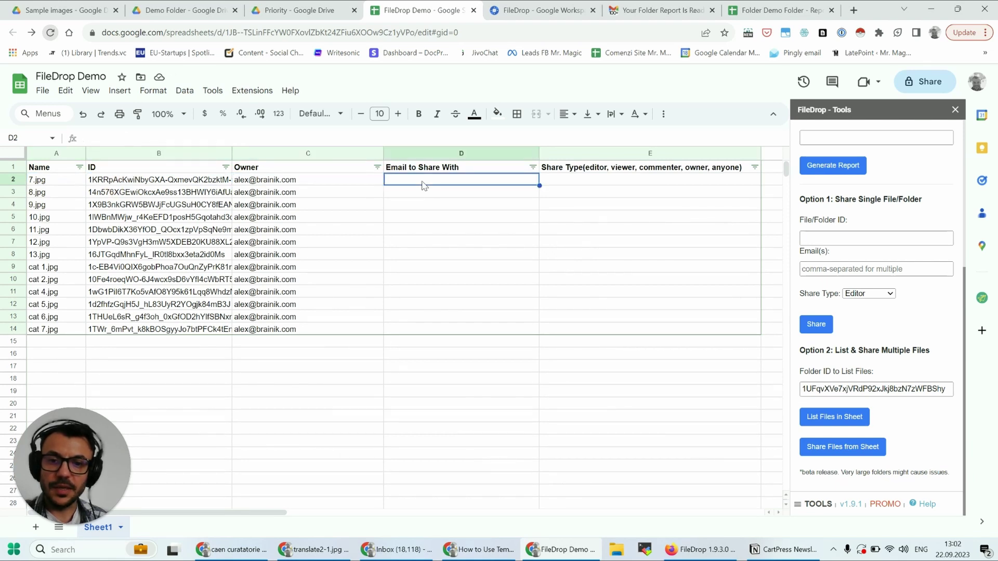
pyautogui.click(565, 186)
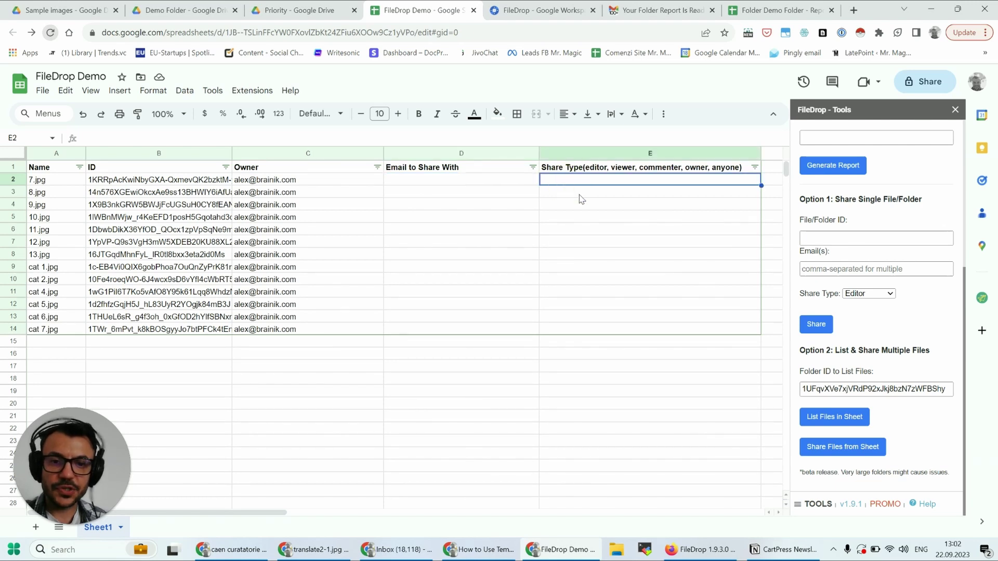
# - Enter the recipient's e-mail in D2 and editor as the share type in E2
pyautogui.click(453, 181)
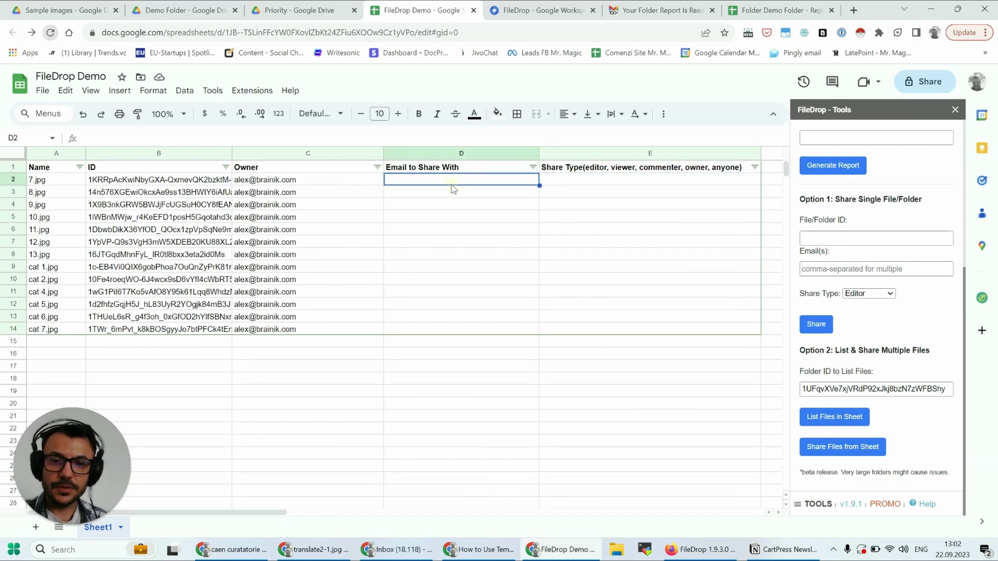
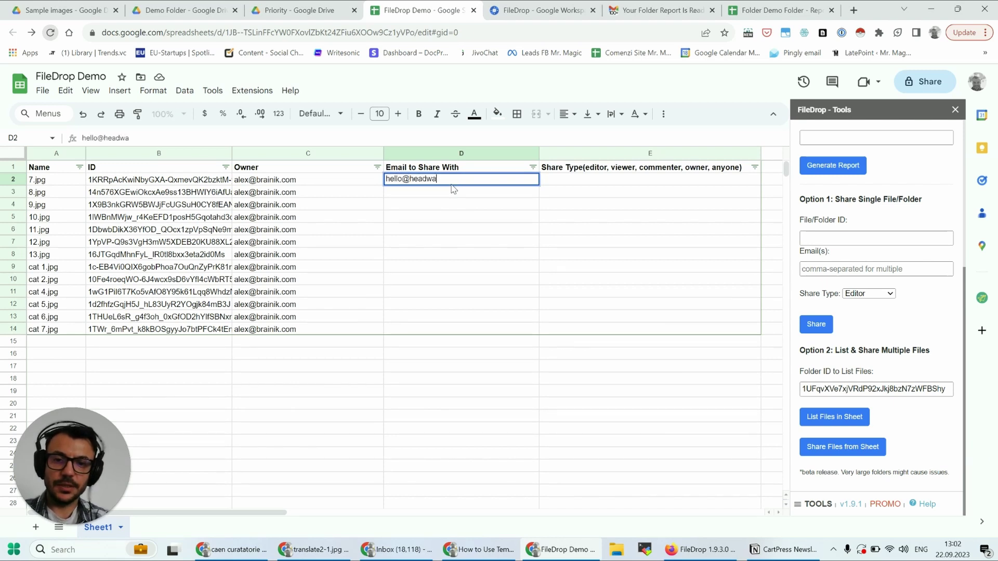
pyautogui.press('Tab')
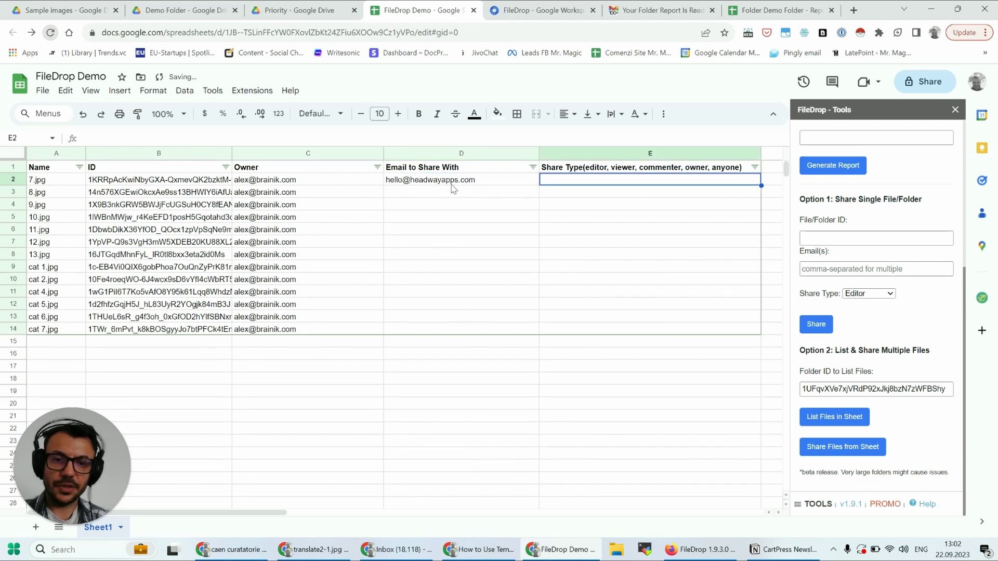
pyautogui.write('editor')
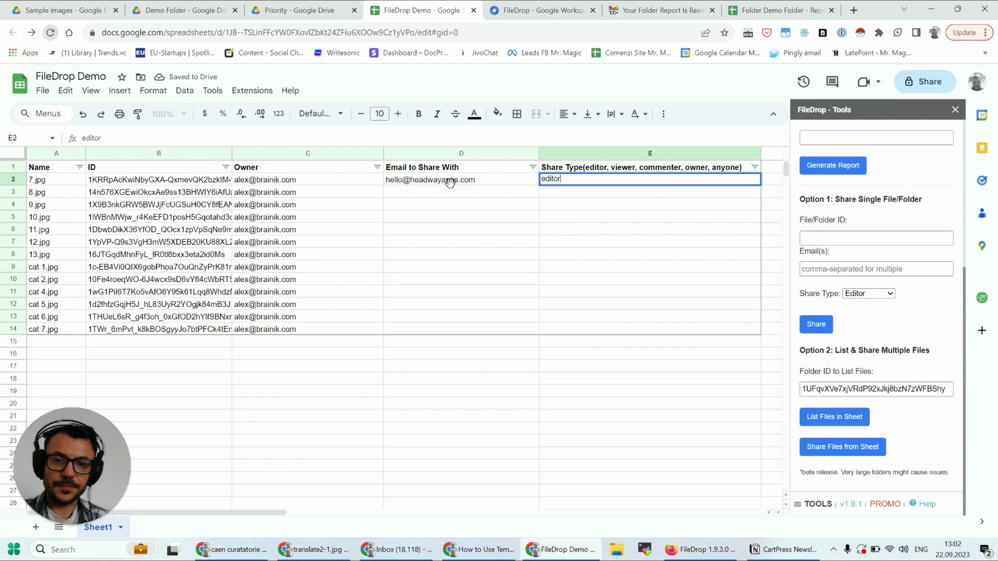
pyautogui.press('Return')
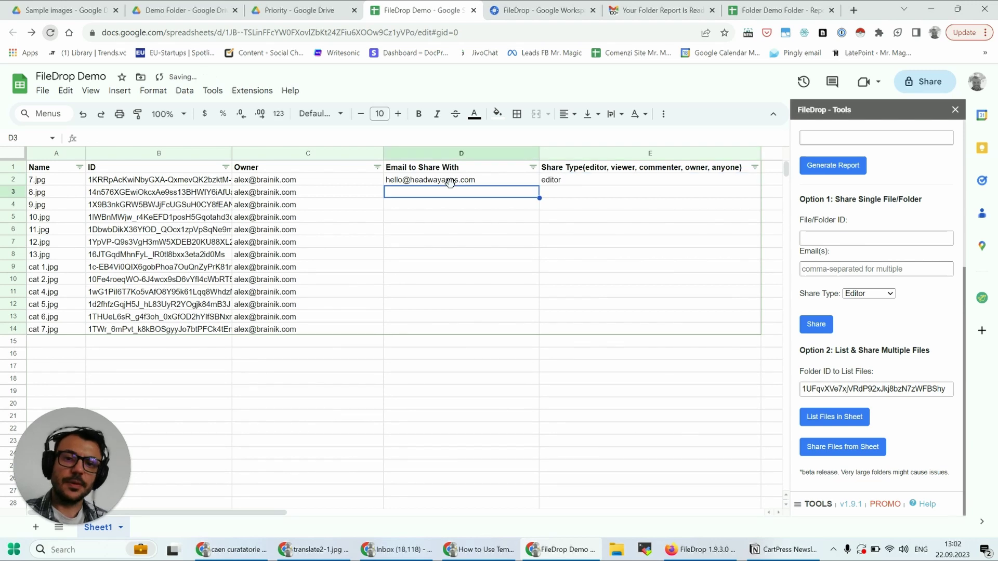
# - Fill the e-mail and the editor value down through row 14
pyautogui.click(503, 182)
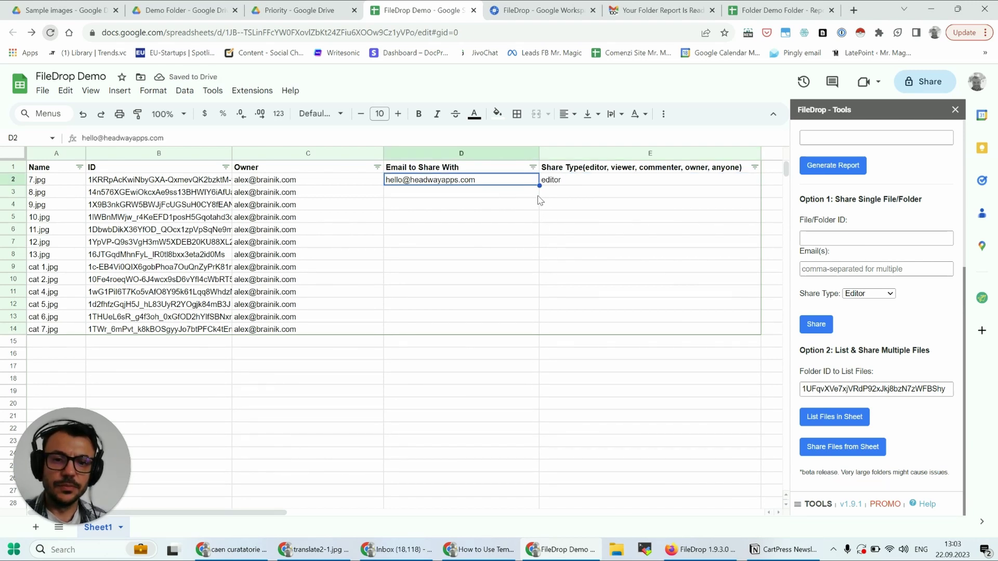
pyautogui.moveTo(540, 185); pyautogui.dragTo(519, 332)
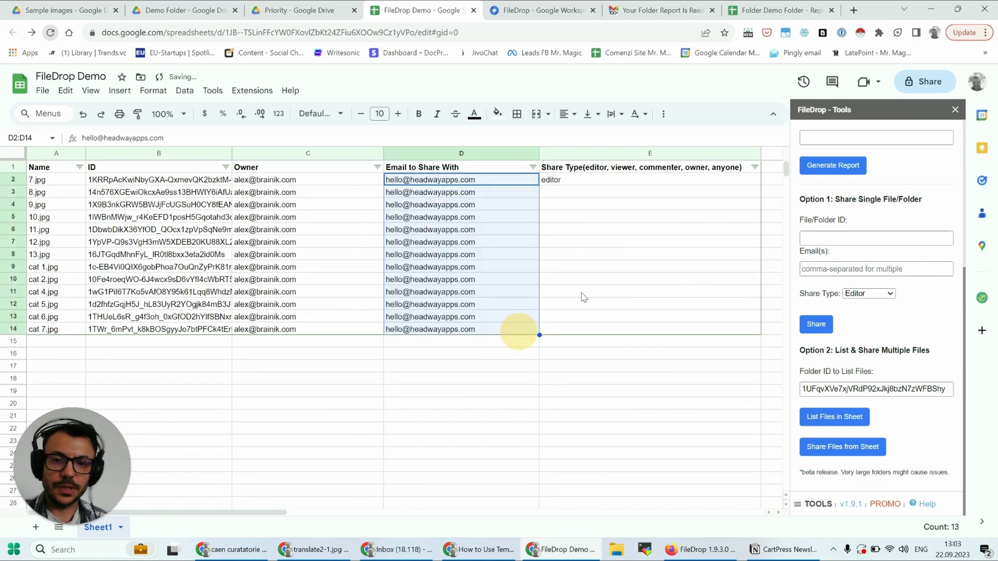
pyautogui.click(575, 185)
pyautogui.moveTo(761, 186); pyautogui.dragTo(753, 332)
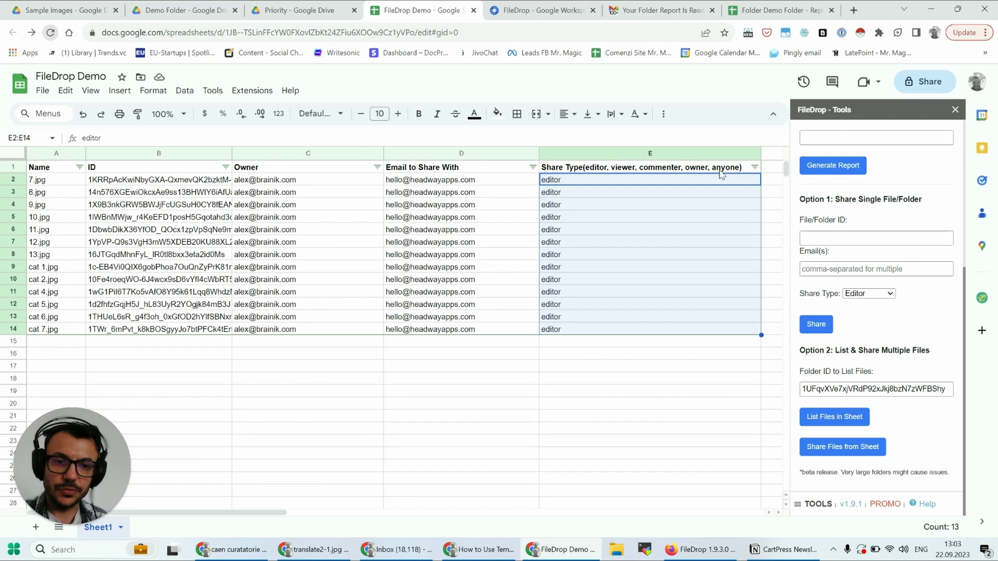
# - Set 8.jpg's share type in E3 to viewer and 9.jpg's in E4 to ownership
pyautogui.click(576, 197)
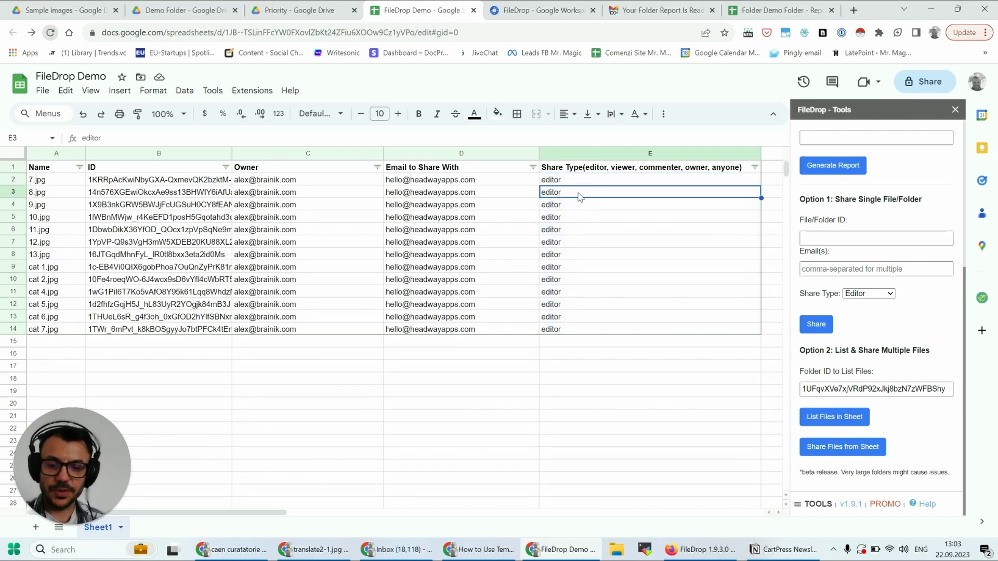
pyautogui.write('viewer')
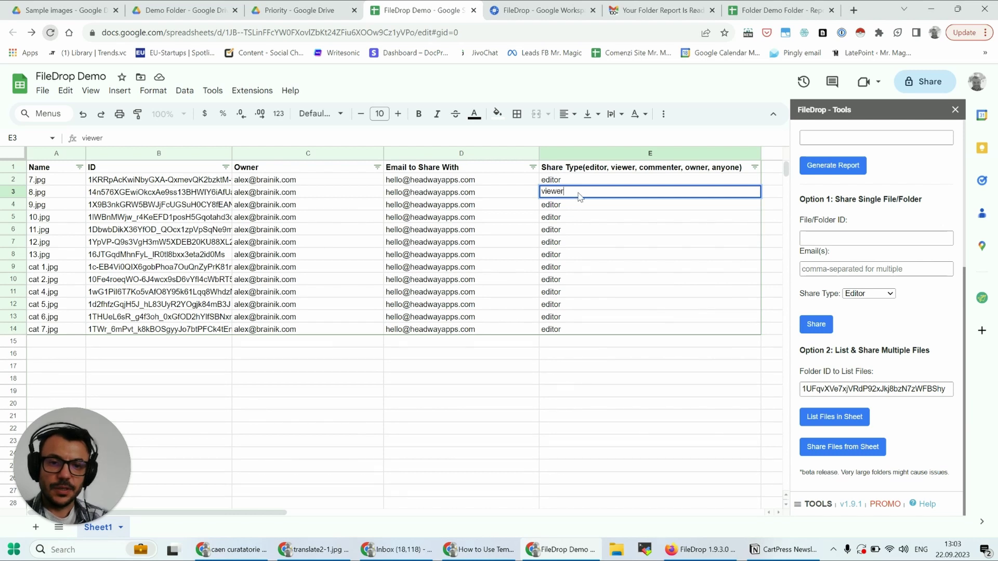
pyautogui.press('Return')
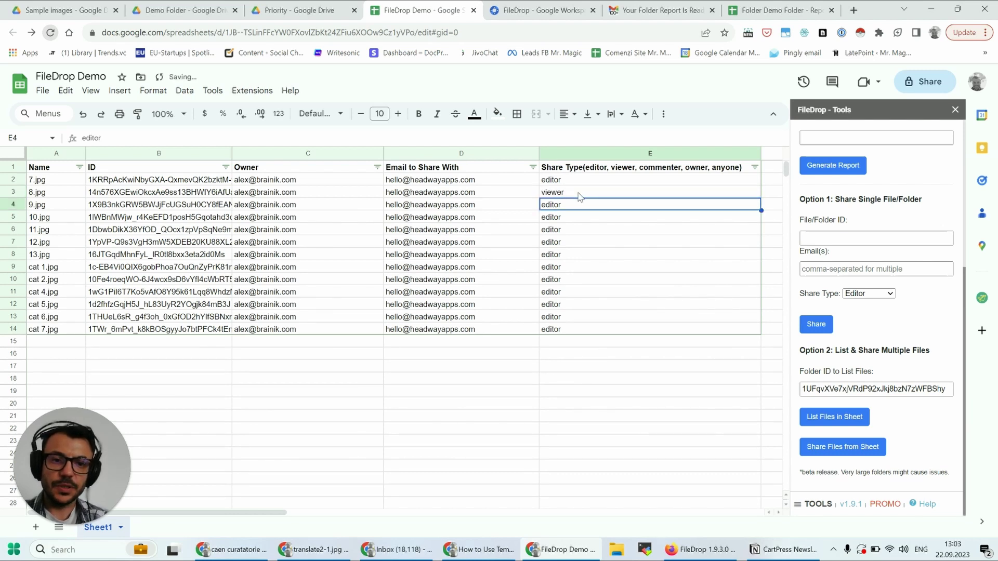
pyautogui.write('o')
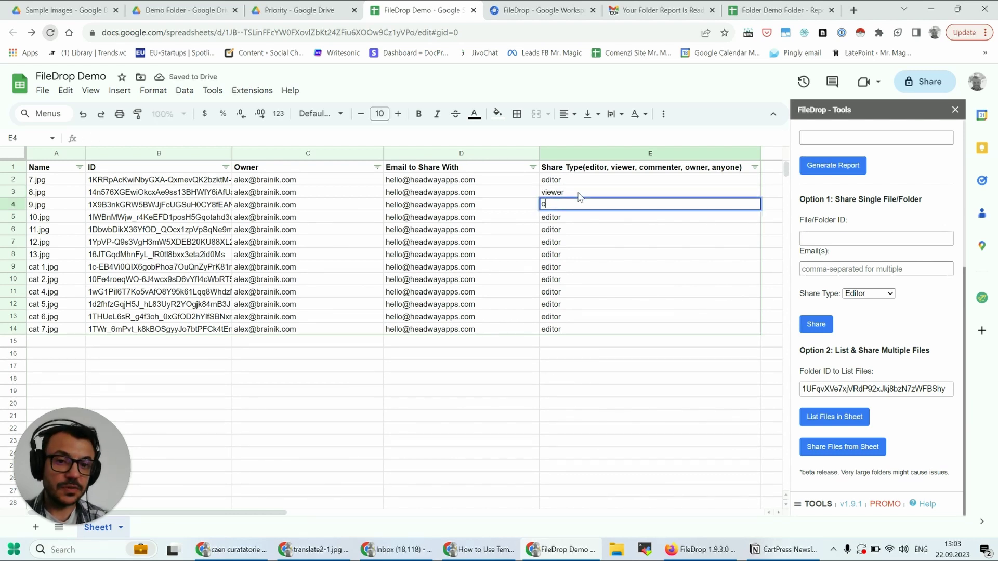
pyautogui.write('wnership')
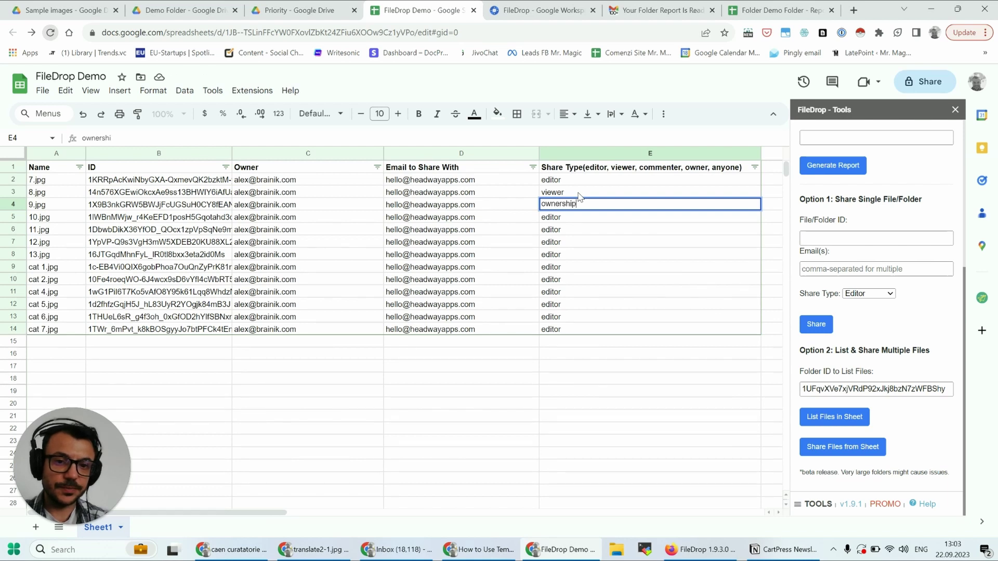
pyautogui.press('Return')
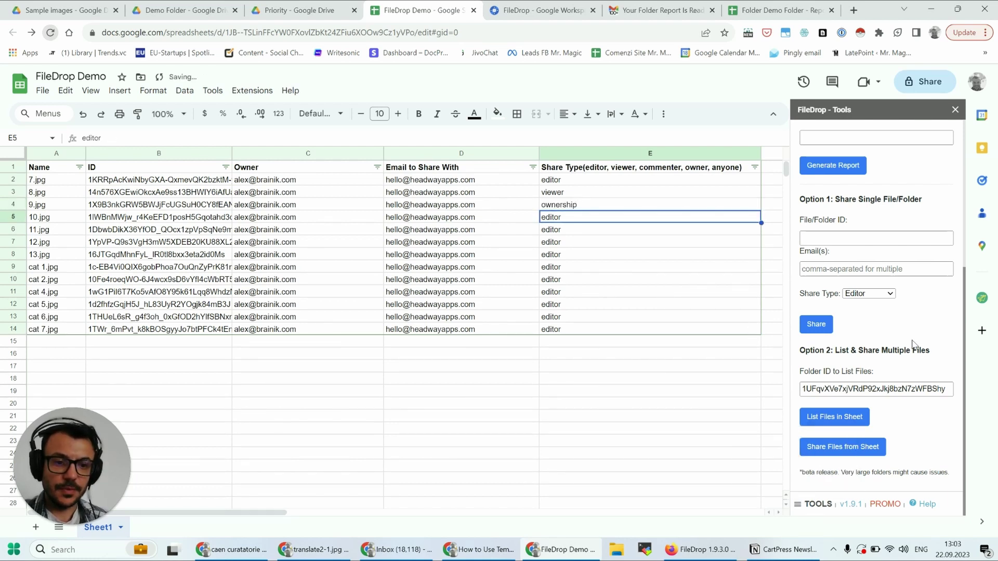
# - Run 'Share Files from Sheet' in the FileDrop sidebar to share every listed file
pyautogui.click(843, 450)
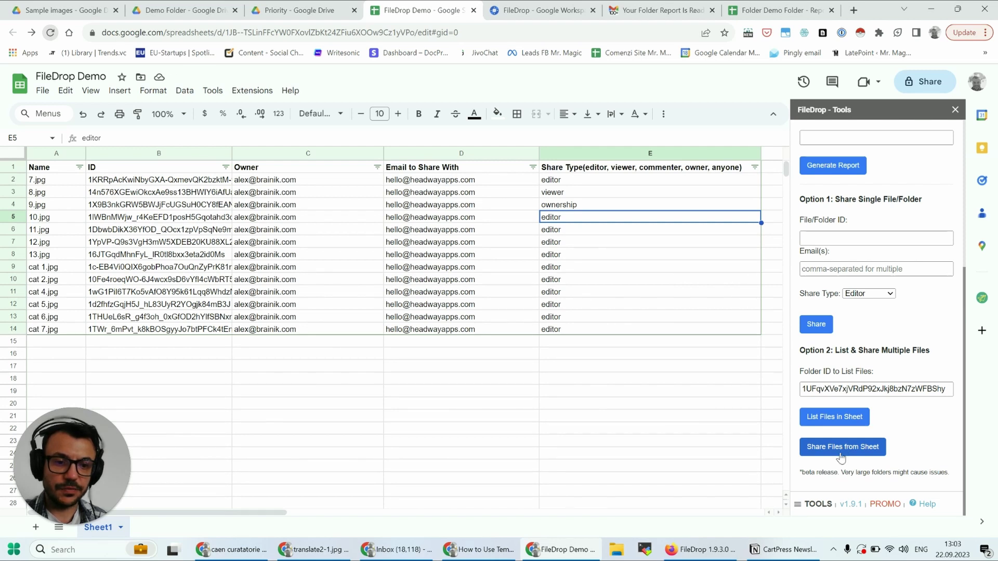
pyautogui.click(840, 455)
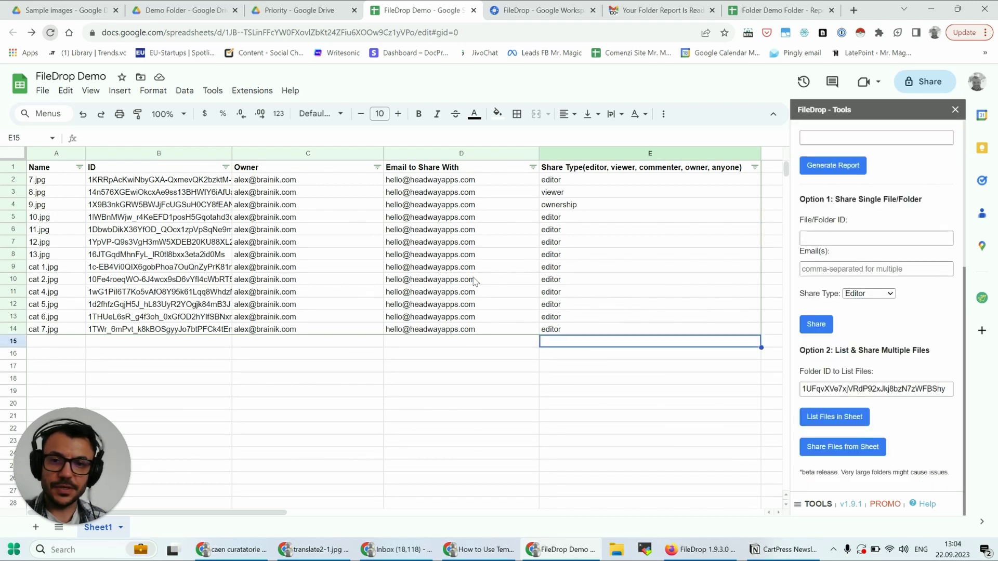
# - Reload the Demo Folder in Drive to check every file except 9.jpg shows as shared
pyautogui.click(196, 10)
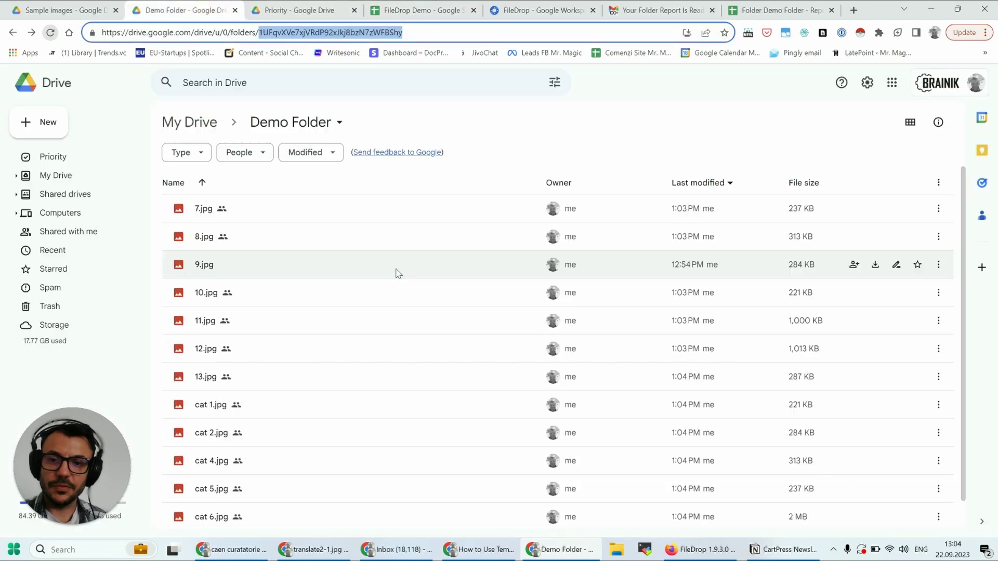
pyautogui.scroll(-1, 385, 275)
pyautogui.scroll(1, 385, 290)
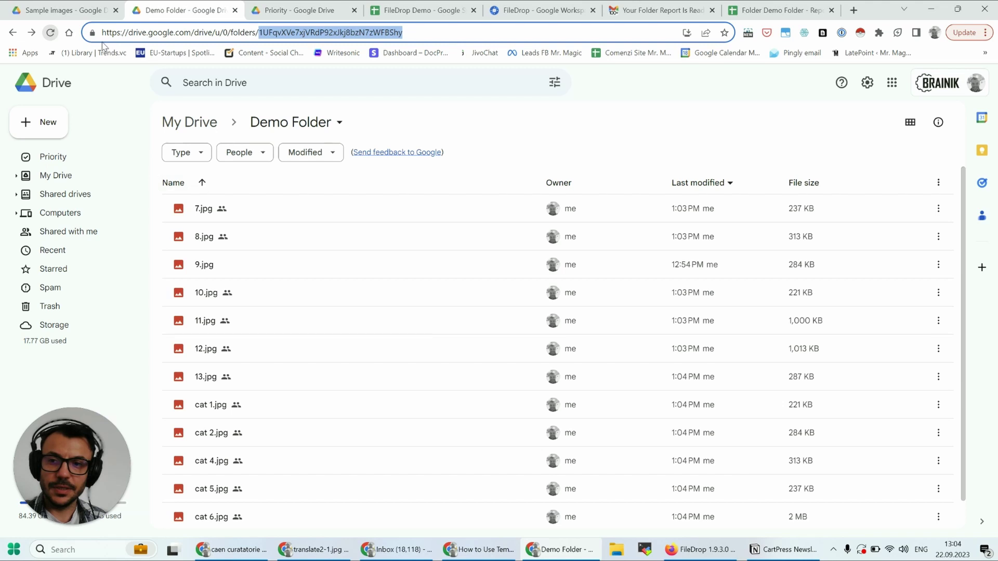
pyautogui.click(51, 34)
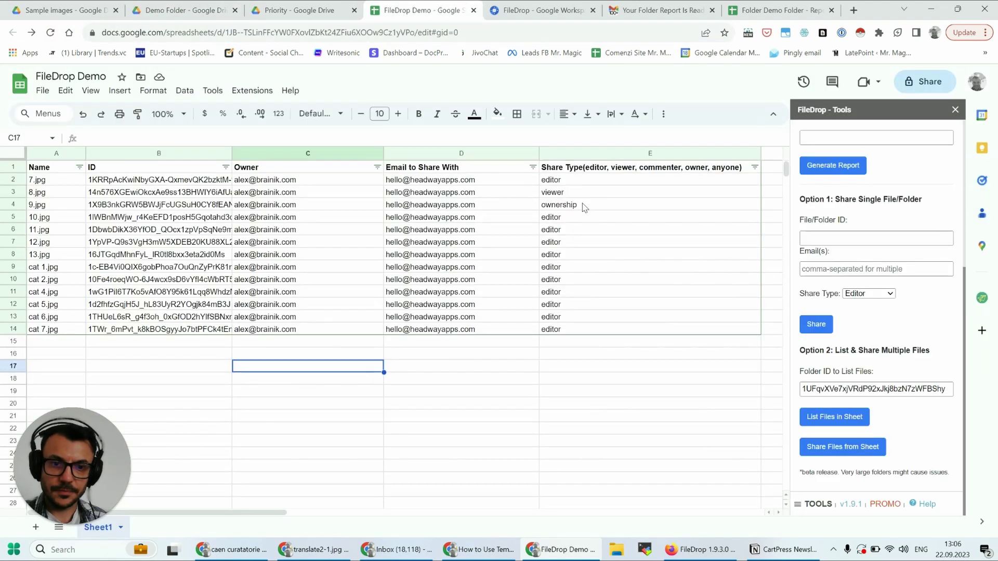
pyautogui.click(583, 207)
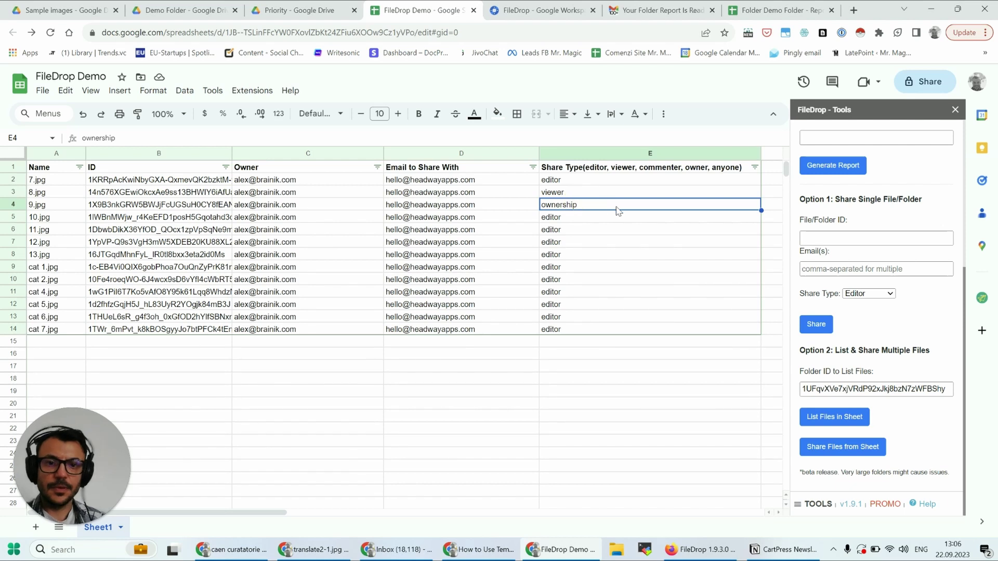
# - Replace 'ownership' with 'owner' in cell E4 for 9.jpg
pyautogui.write('ow')
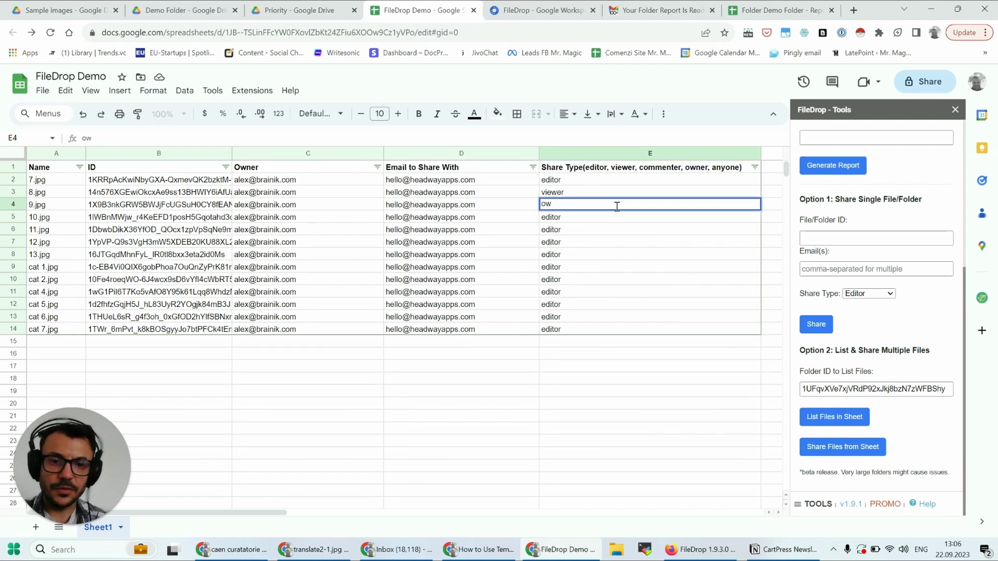
pyautogui.press('Return')
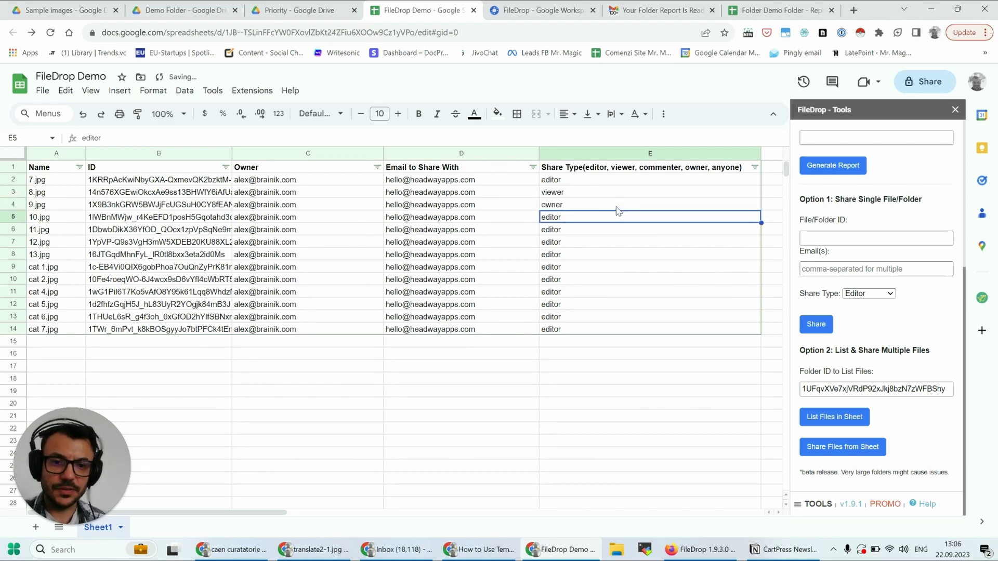
pyautogui.click(609, 206)
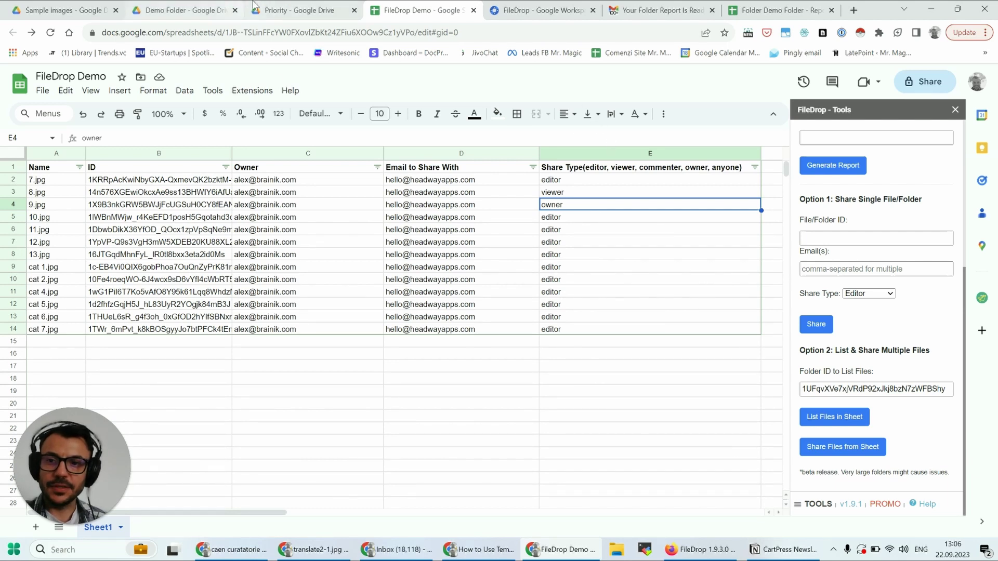
pyautogui.click(189, 10)
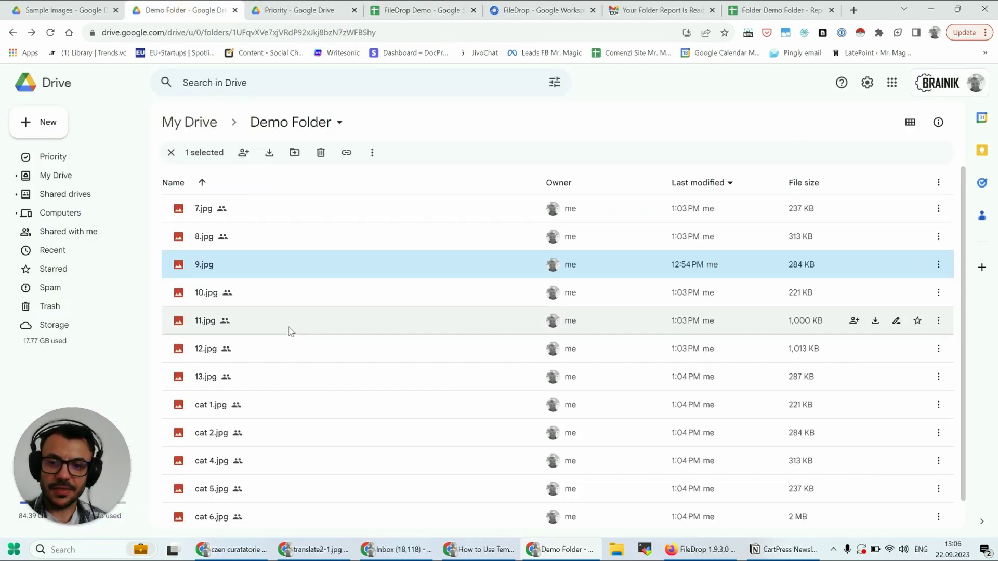
pyautogui.scroll(-1, 312, 416)
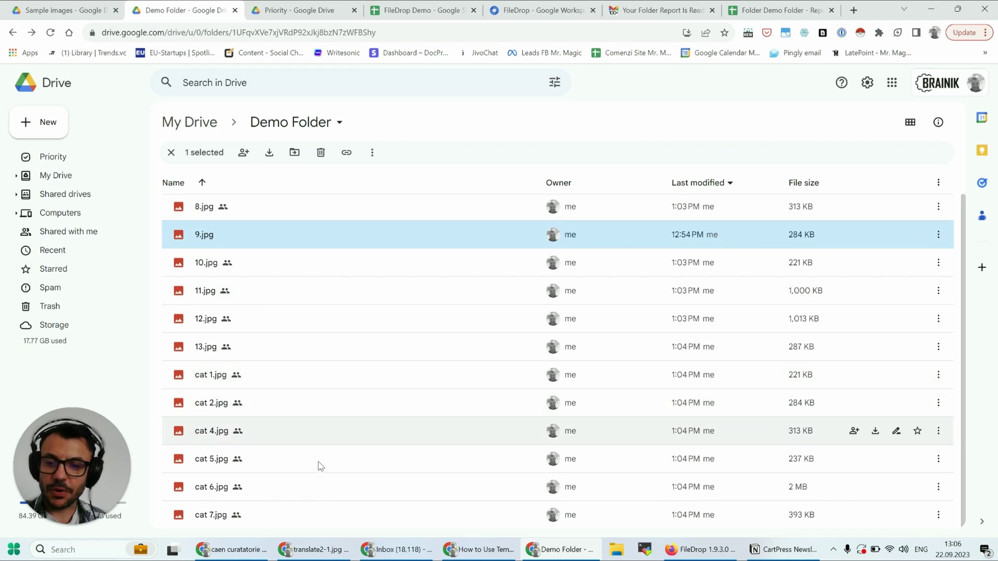
pyautogui.scroll(1, 327, 450)
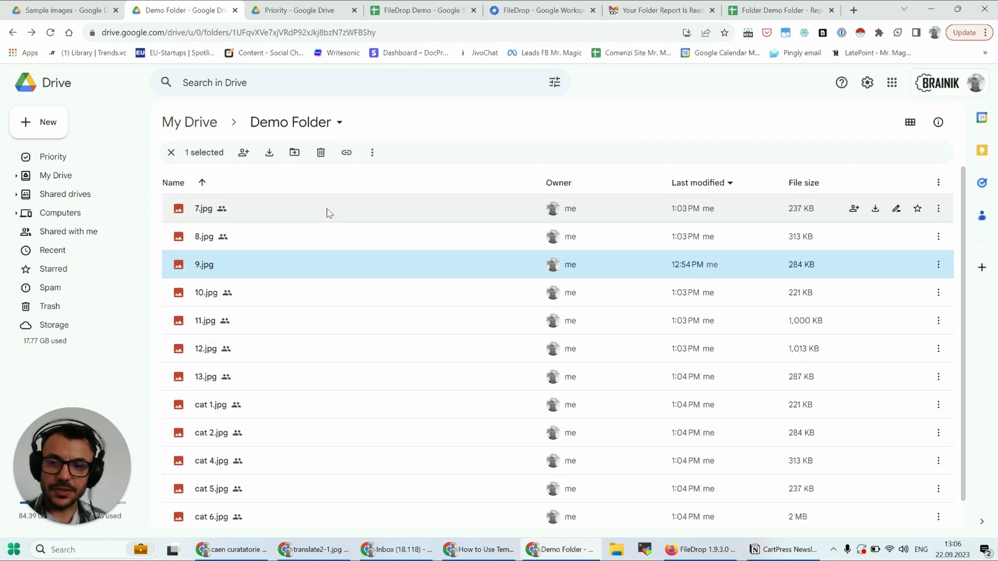
pyautogui.click(328, 211)
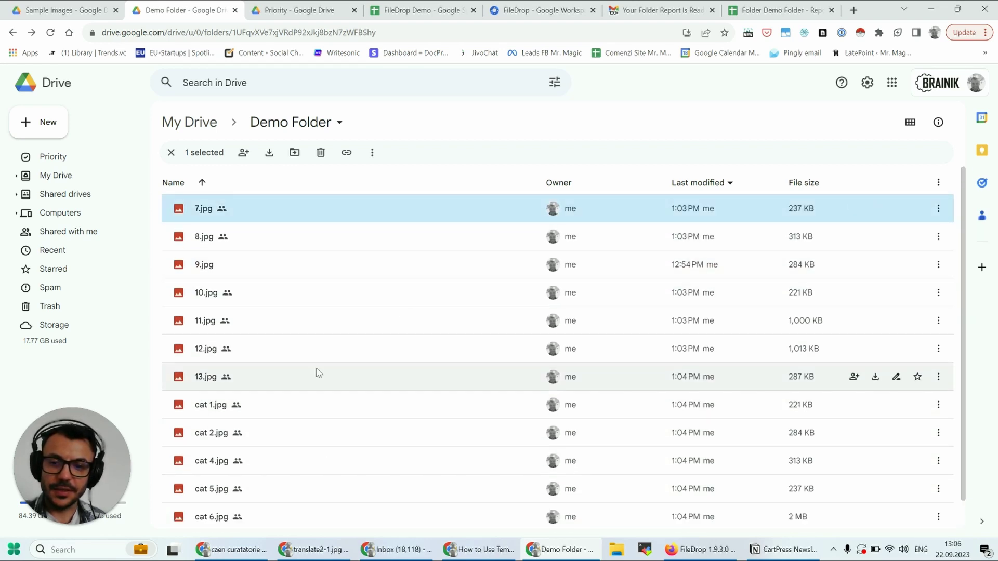
pyautogui.click(304, 357)
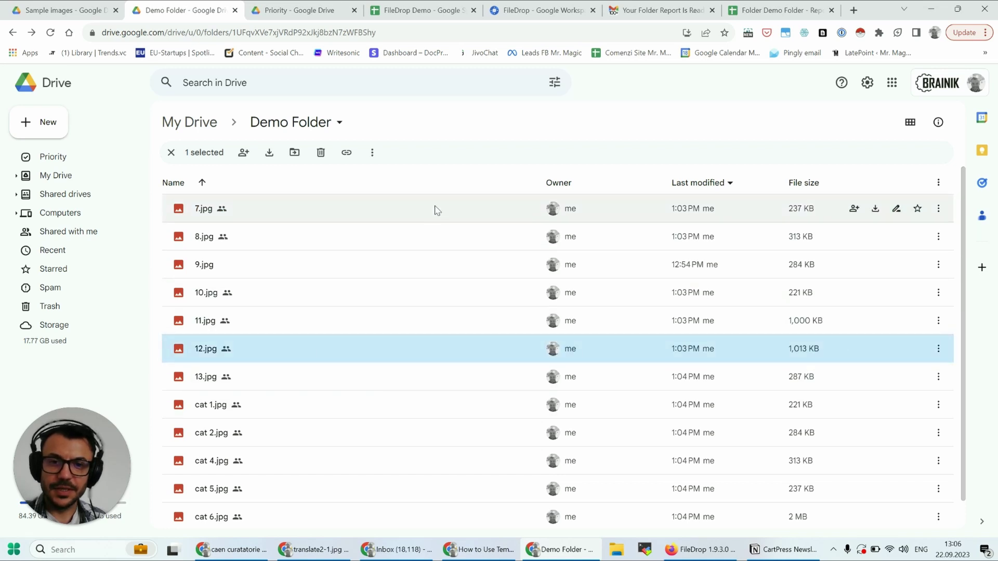
pyautogui.click(760, 10)
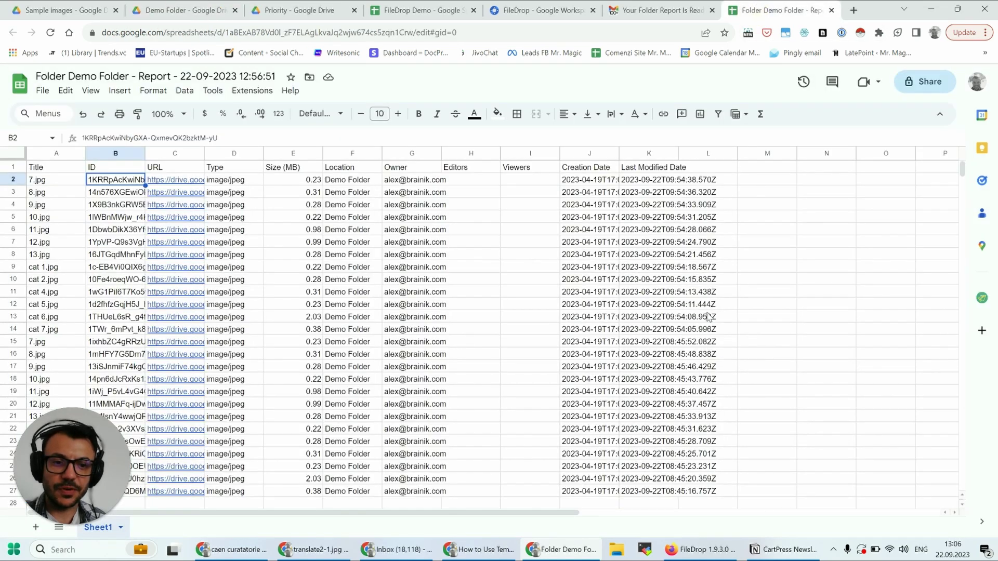
pyautogui.click(416, 11)
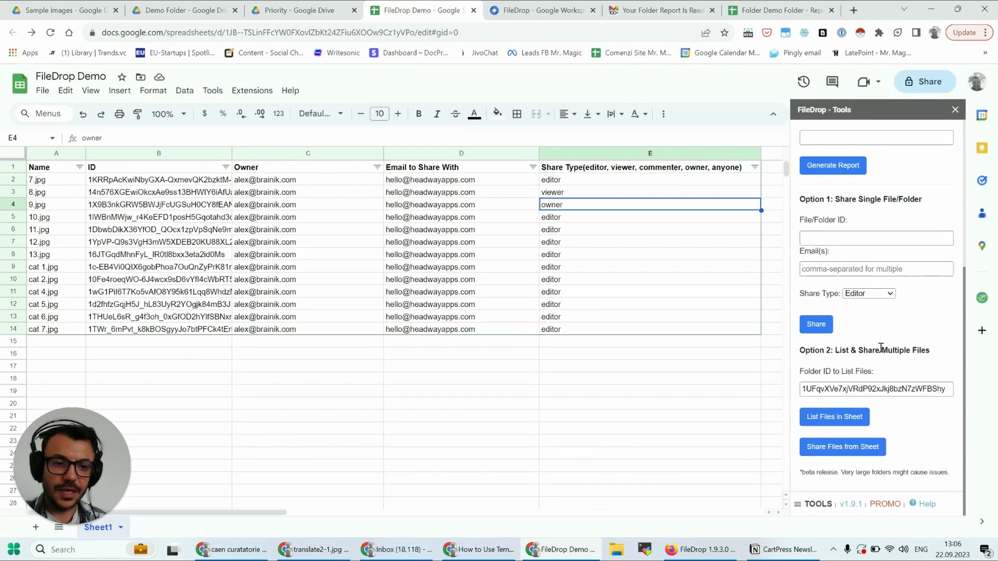
pyautogui.scroll(5, 883, 349)
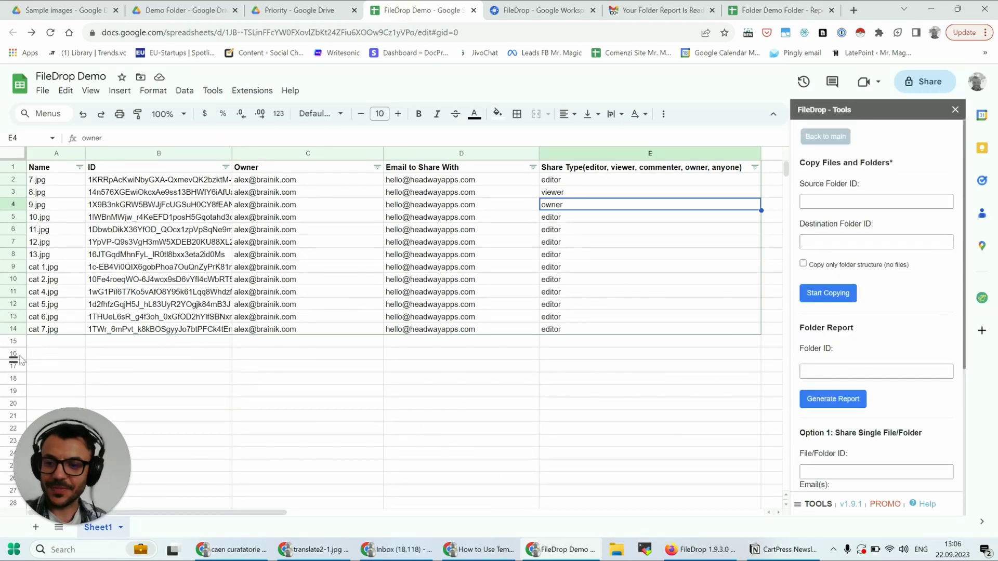